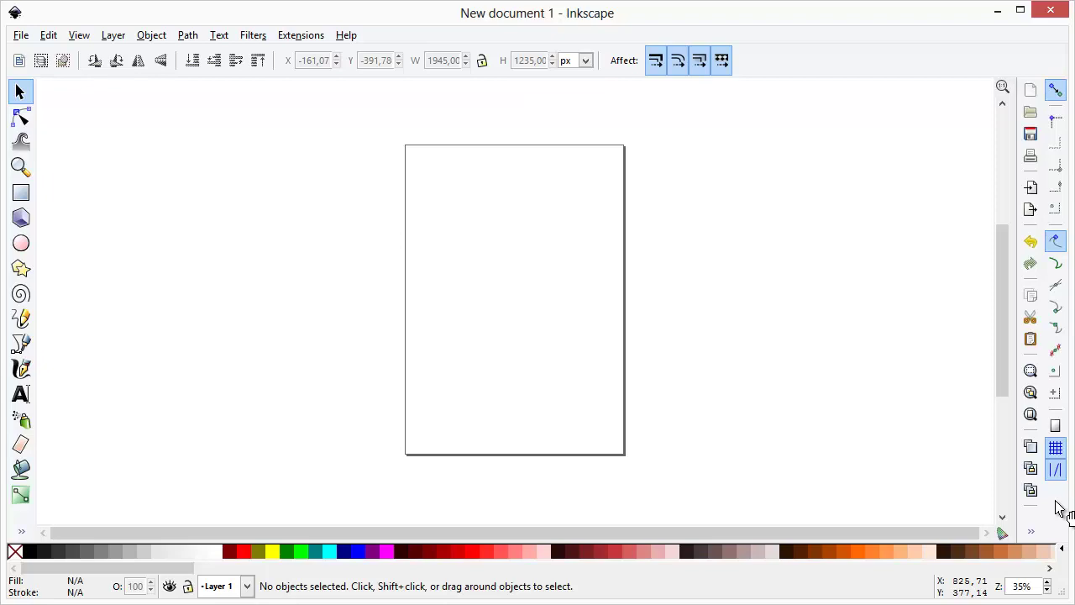
# Import USAF_F-15D_Top.jpg into the Inkscape document as a linked image.
pyautogui.click(21, 35)
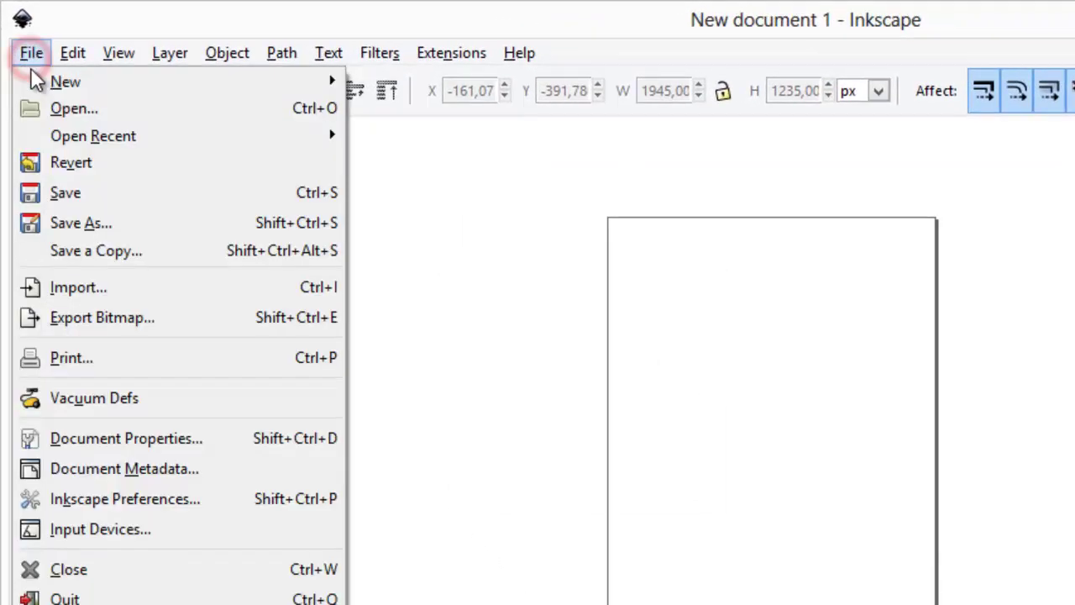
pyautogui.click(105, 289)
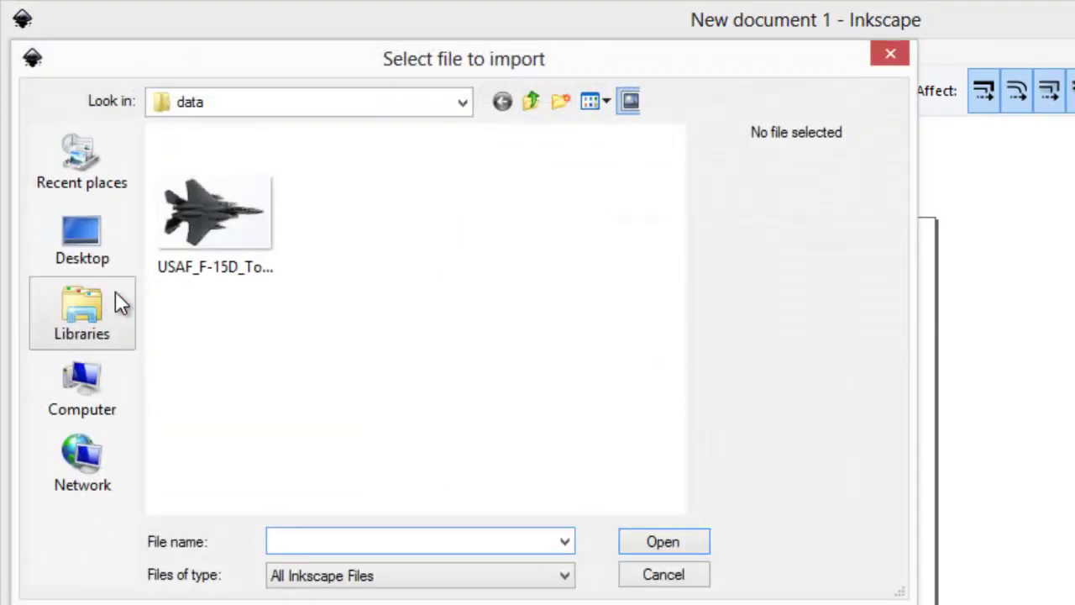
pyautogui.click(240, 236)
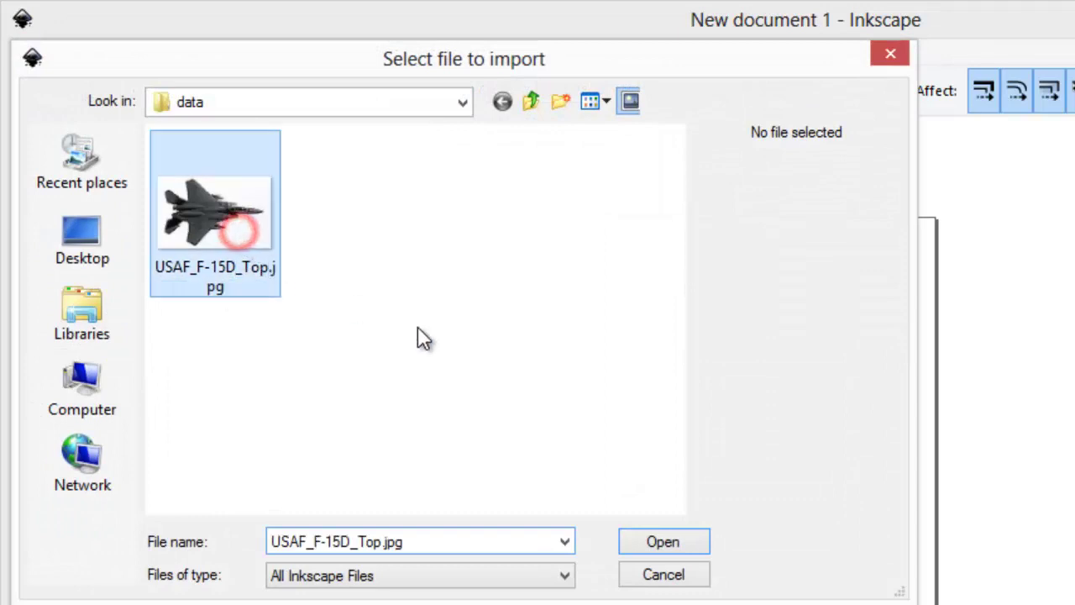
pyautogui.click(676, 537)
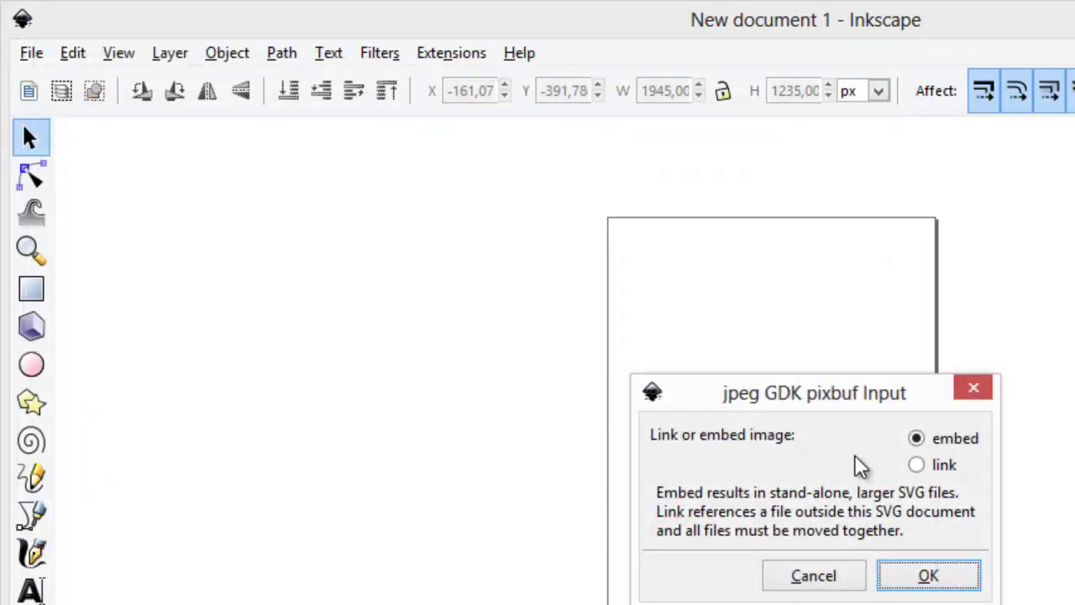
pyautogui.click(915, 464)
pyautogui.click(948, 576)
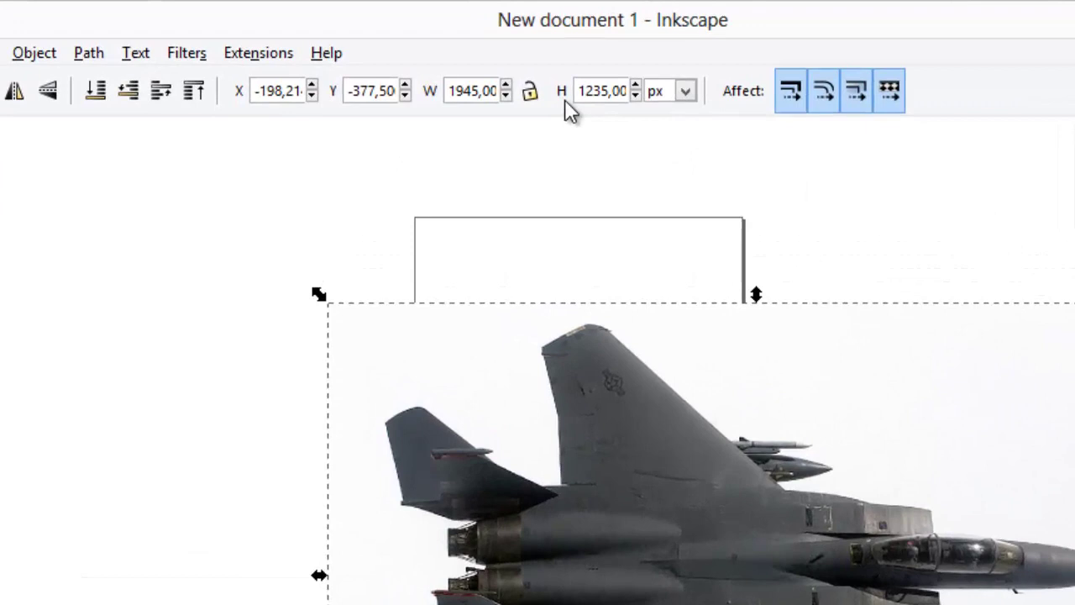
# Lock width and height, shrink the jet photo proportionally, and move it onto the page.
pyautogui.click(481, 60)
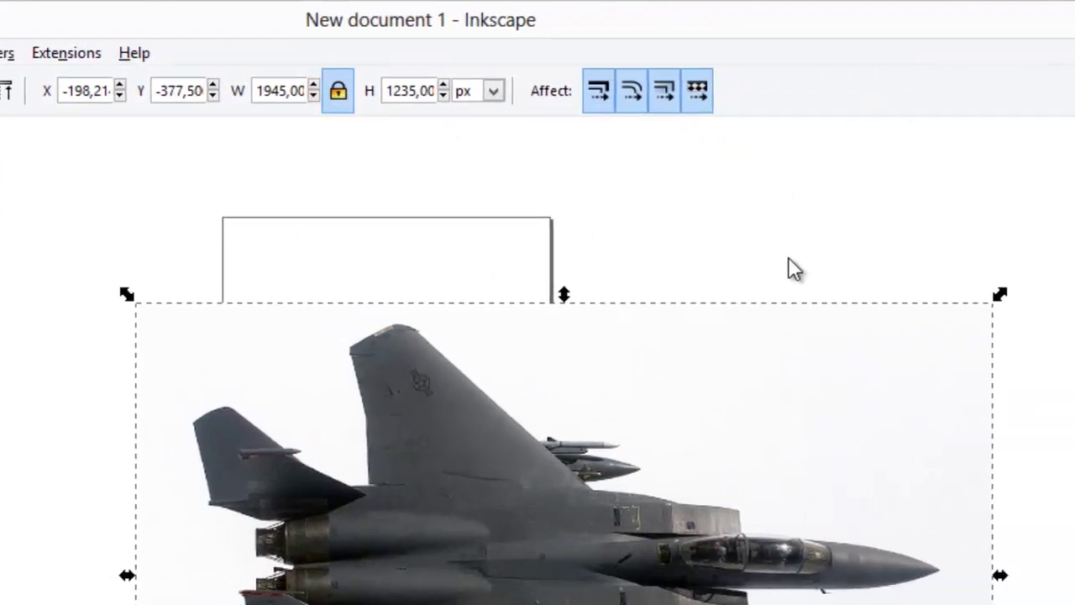
pyautogui.moveTo(1000, 293); pyautogui.dragTo(609, 574)
pyautogui.moveTo(479, 578); pyautogui.dragTo(489, 365)
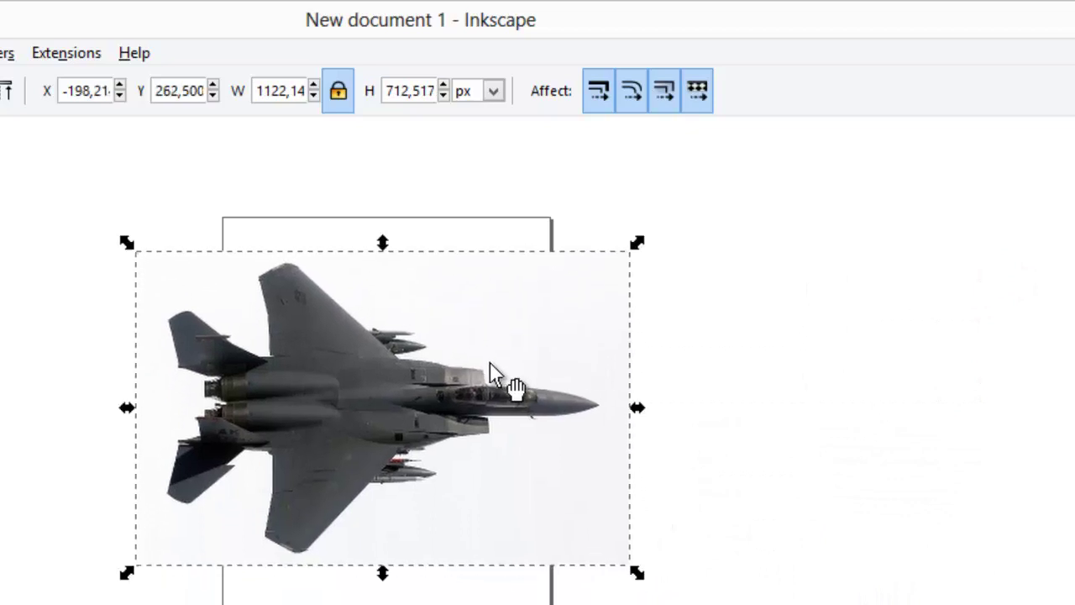
# Rotate the photo 90° so the nose points up and rescale it to 444.372 × 696.266 px.
pyautogui.click(535, 338)
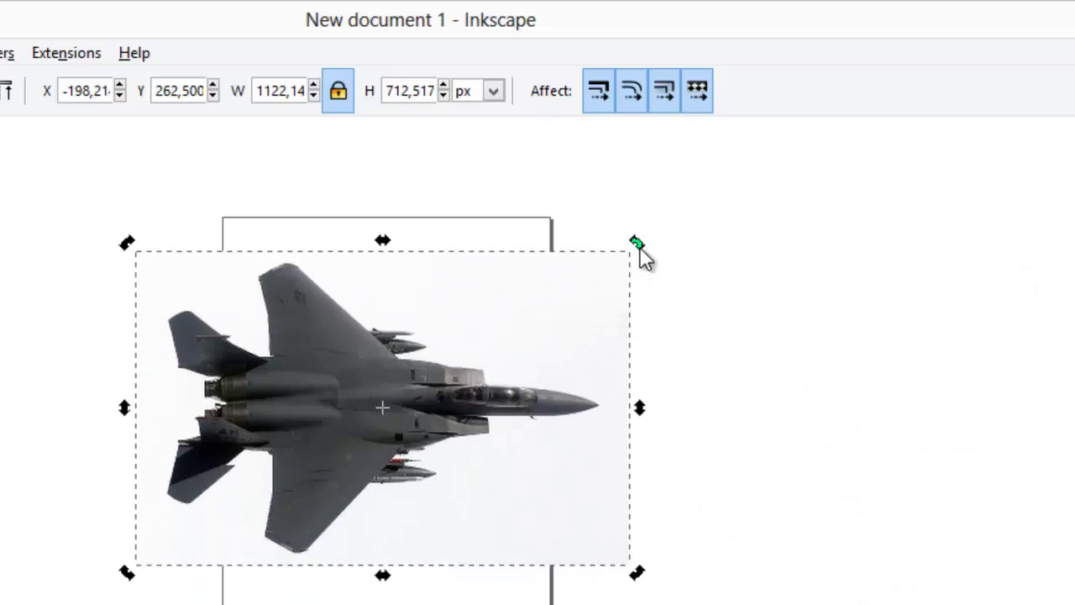
pyautogui.moveTo(639, 248); pyautogui.dragTo(338, 288)
pyautogui.click(252, 195)
pyautogui.scroll(2, 438, 523)
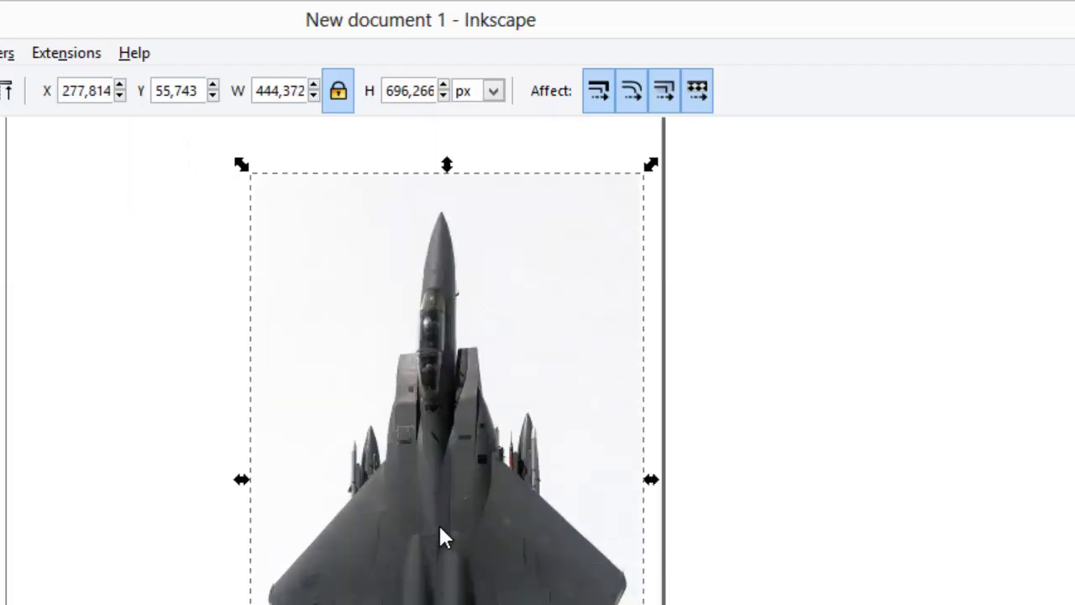
pyautogui.scroll(1, 439, 523)
pyautogui.scroll(-1, 438, 523)
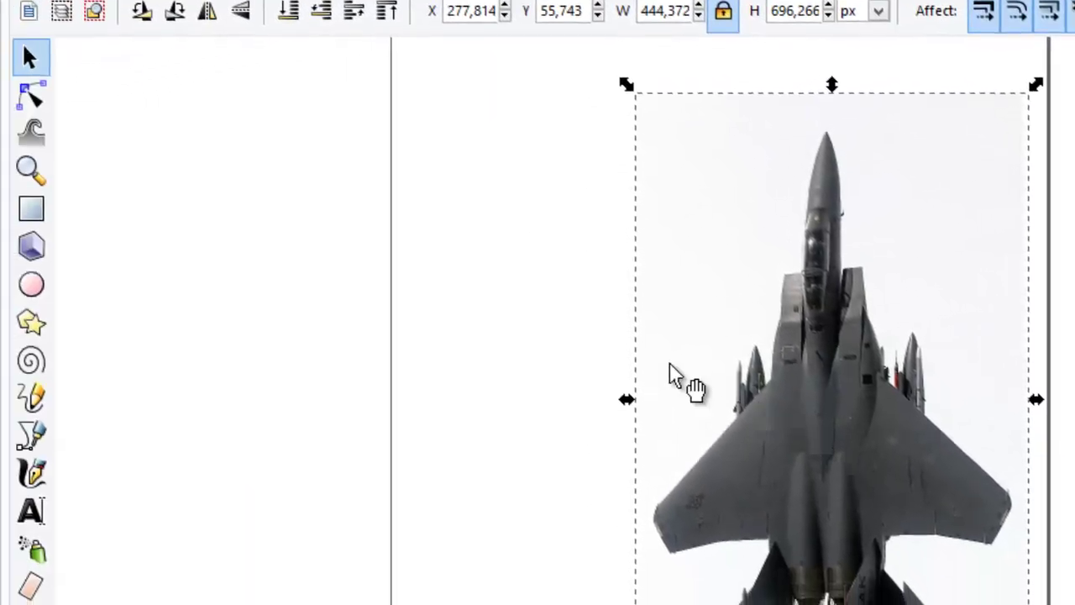
# Trace the jet's right-half outline with straight segments from the nose to the wingtip.
pyautogui.click(35, 437)
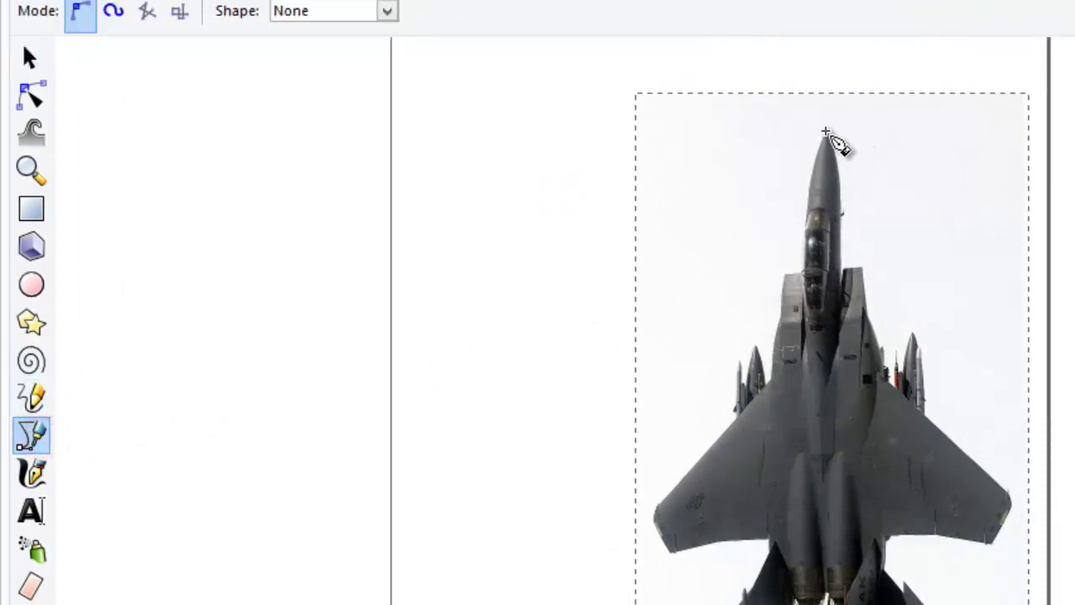
pyautogui.click(798, 132)
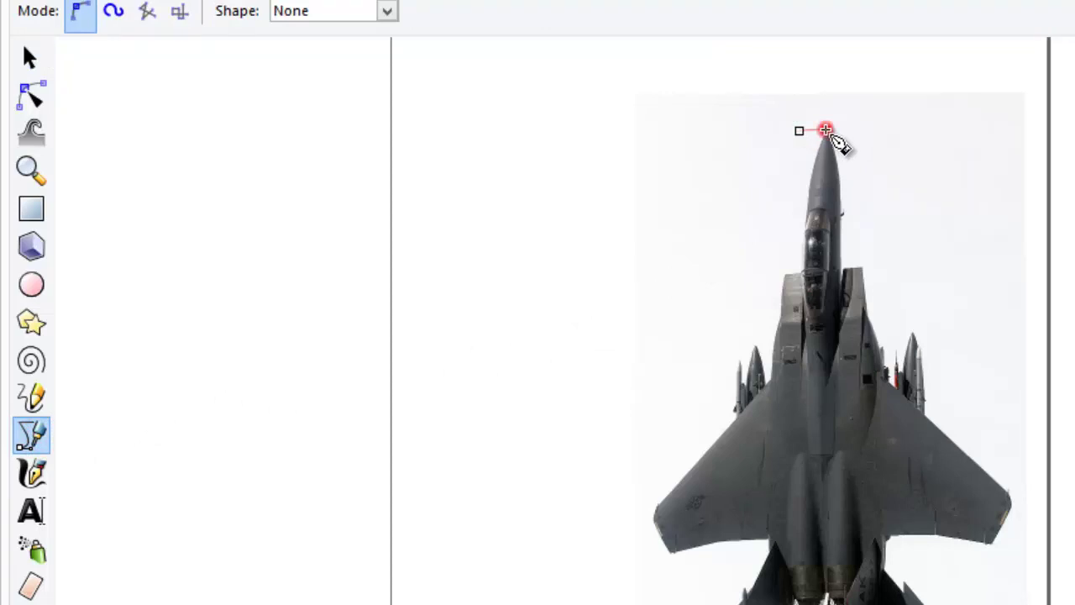
pyautogui.click(826, 131)
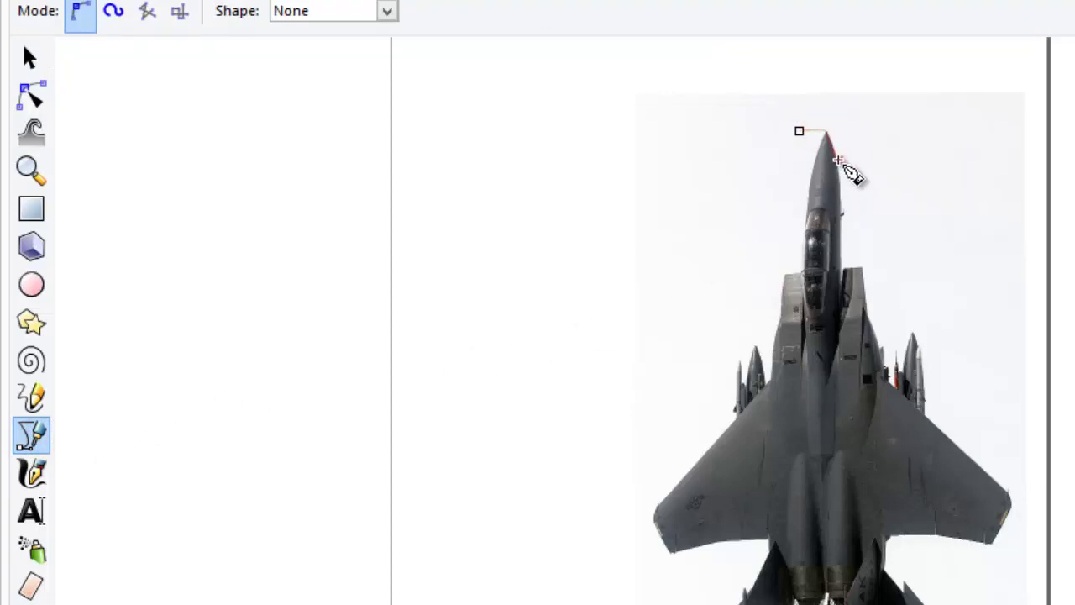
pyautogui.click(838, 160)
pyautogui.click(843, 270)
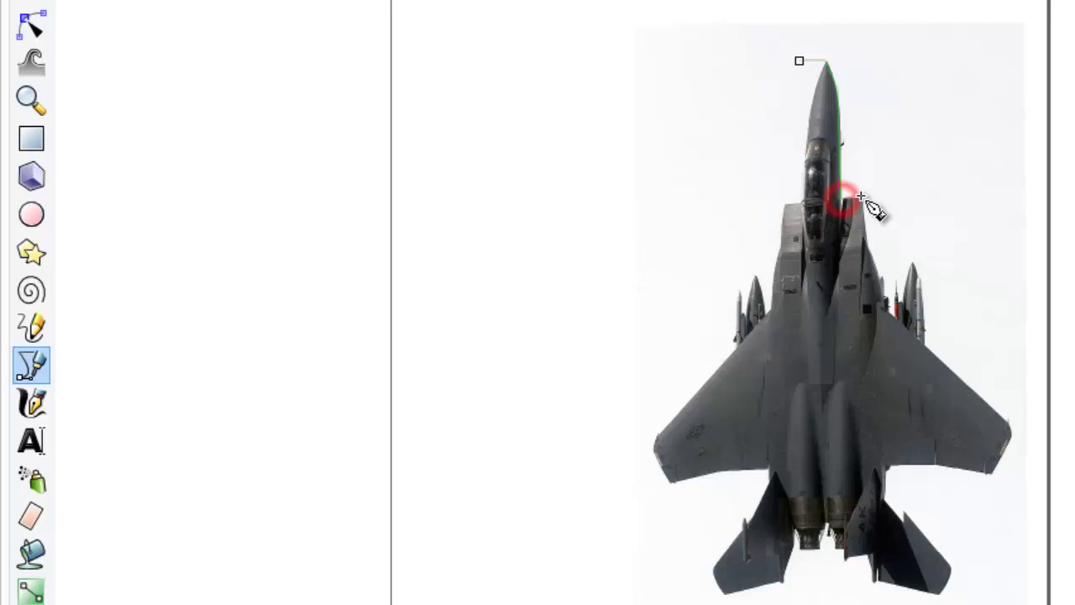
pyautogui.click(860, 195)
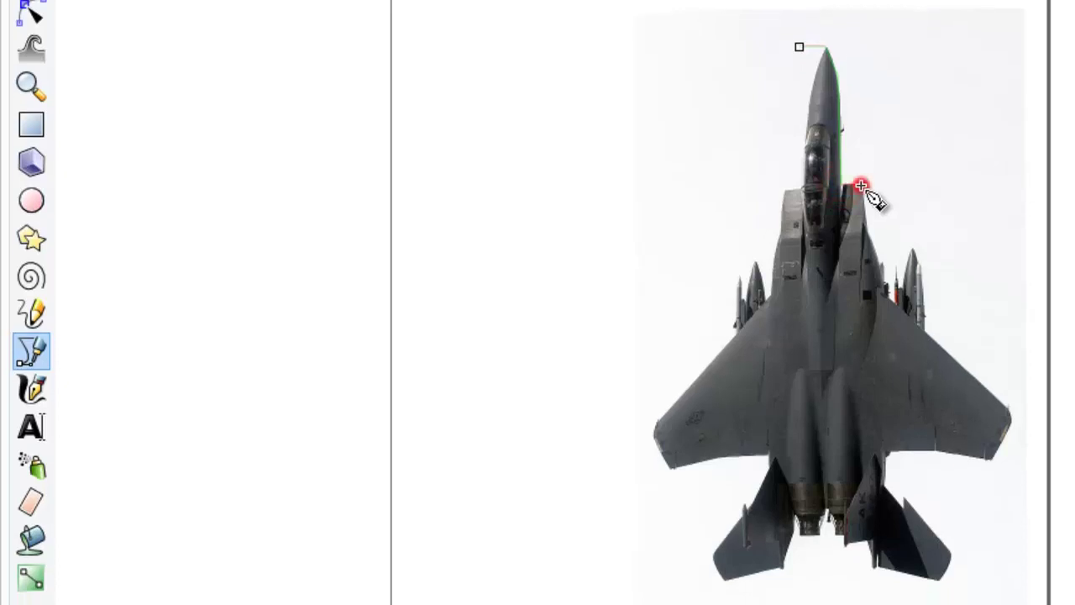
pyautogui.click(884, 290)
pyautogui.click(1013, 418)
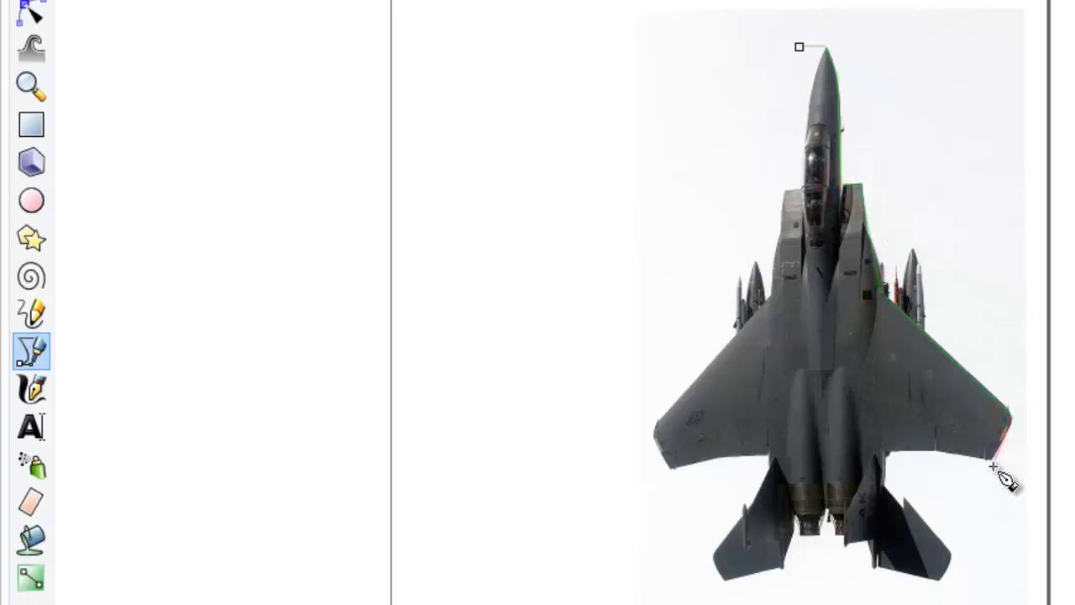
pyautogui.click(991, 462)
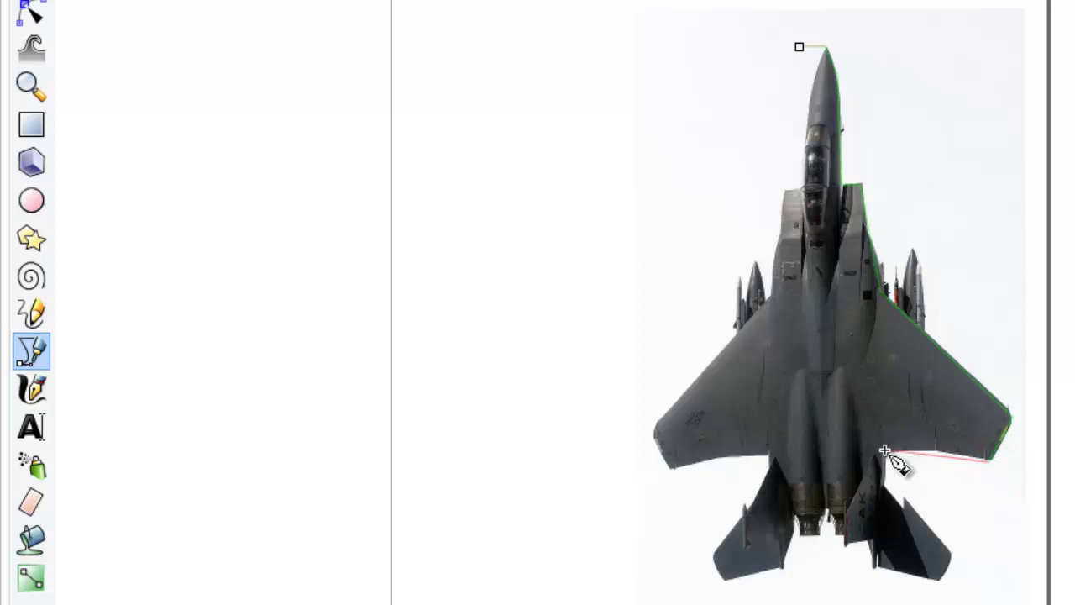
# Continue the outline along the wing's rear edge and tail to the centreline, then select the photo.
pyautogui.click(884, 453)
pyautogui.click(883, 493)
pyautogui.click(950, 558)
pyautogui.click(941, 581)
pyautogui.click(870, 566)
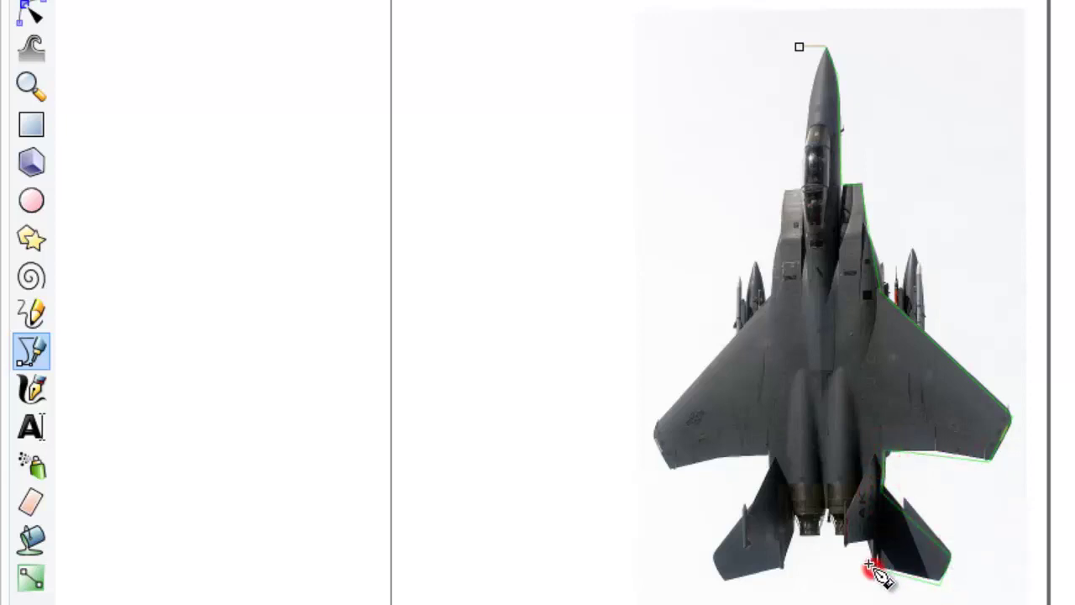
pyautogui.click(869, 542)
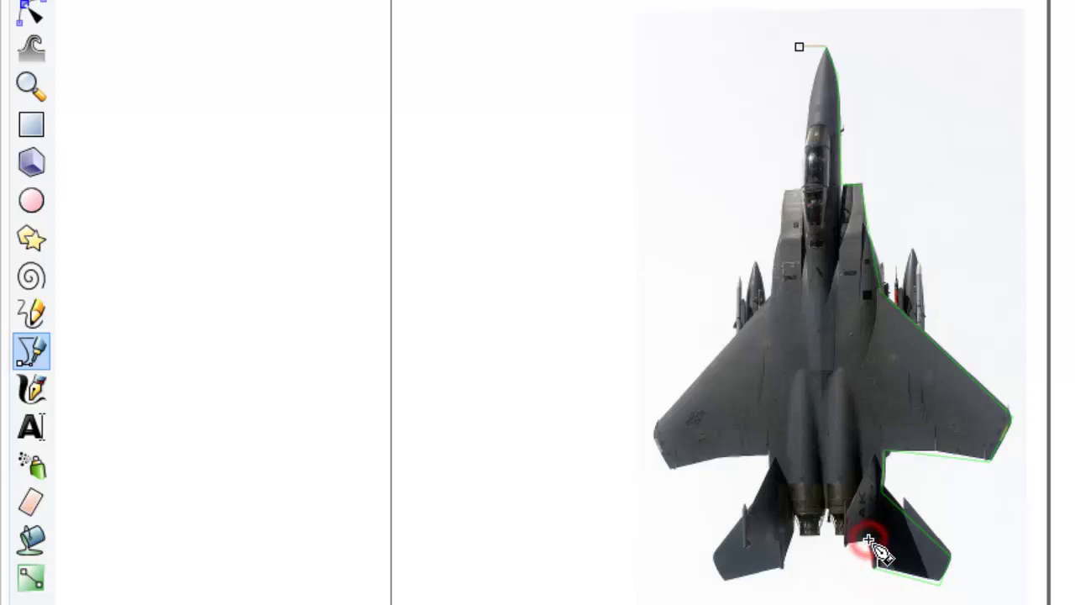
pyautogui.click(803, 537)
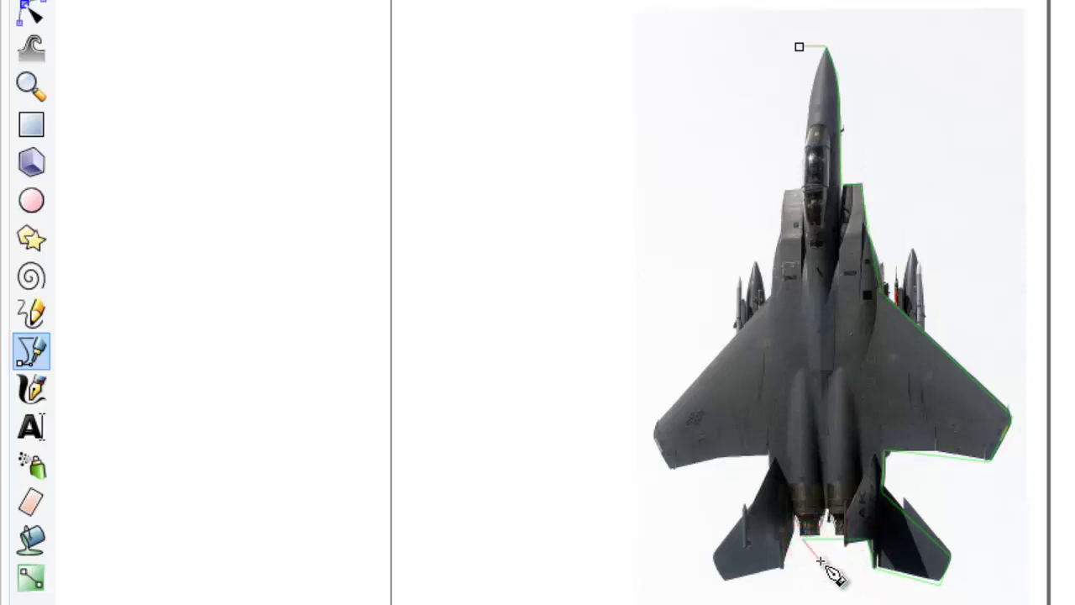
pyautogui.doubleClick(822, 561)
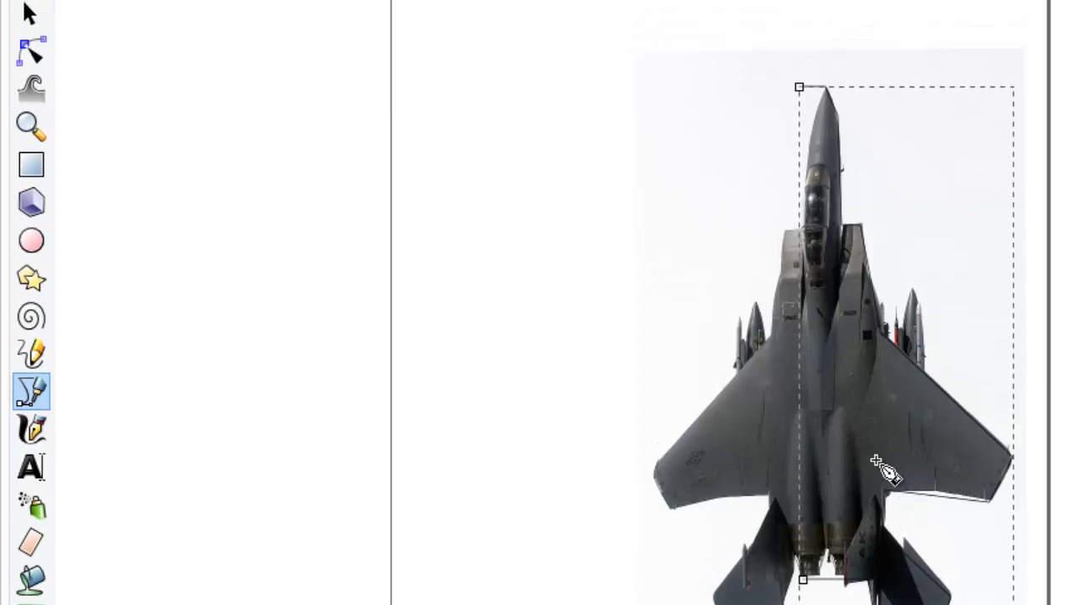
pyautogui.click(30, 14)
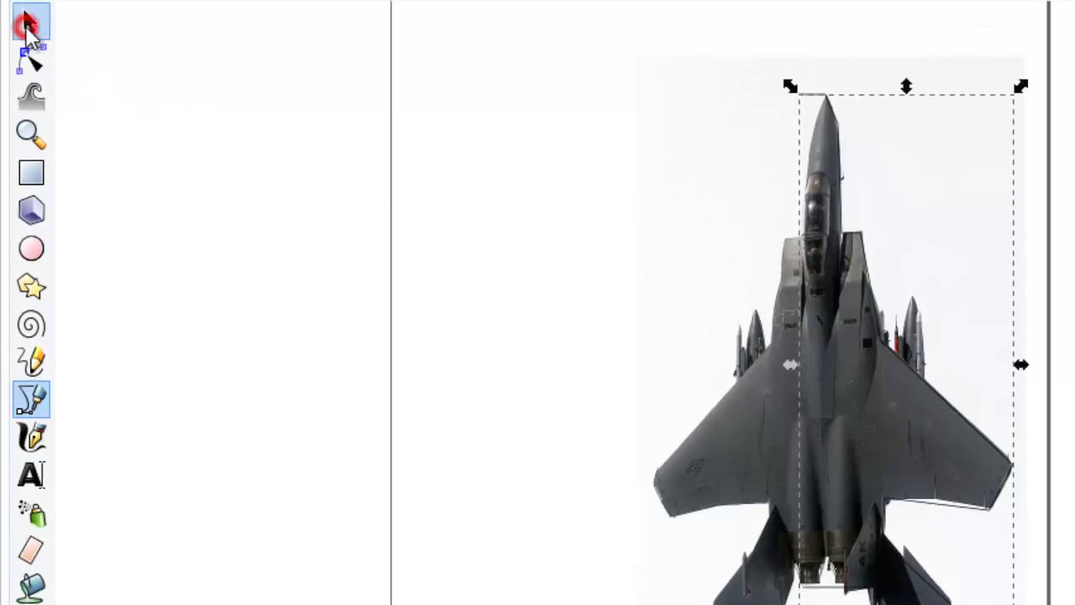
pyautogui.click(740, 411)
# Delete the photo and trim the outline at the centre line using a rectangle and Path Difference.
pyautogui.press('Delete')
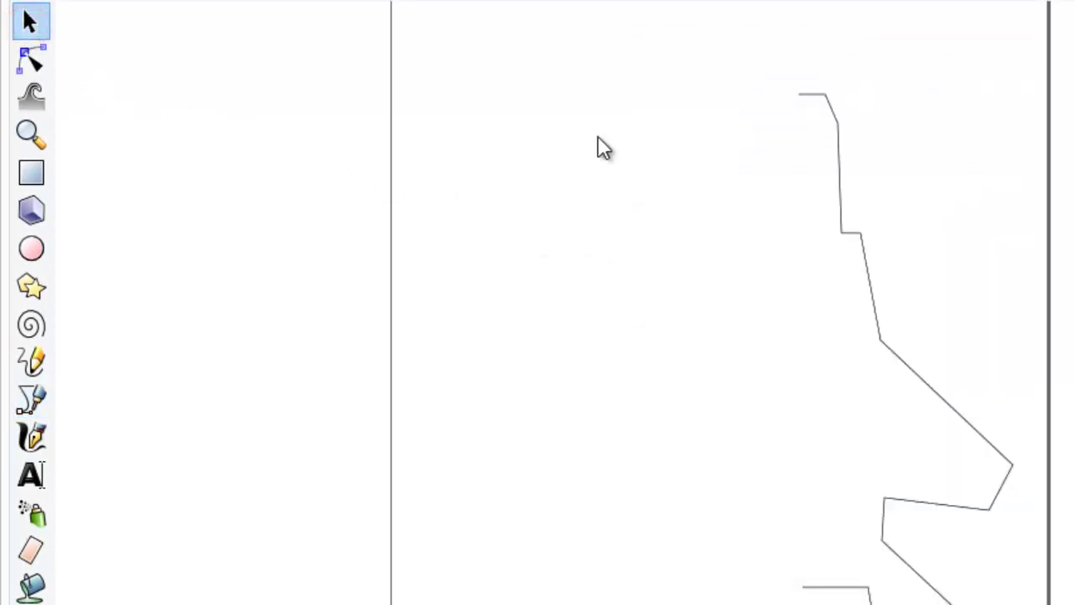
pyautogui.click(34, 171)
pyautogui.moveTo(674, 48)
pyautogui.mouseDown()
pyautogui.moveTo(818, 305)
pyautogui.moveTo(826, 599)
pyautogui.moveTo(812, 604)
pyautogui.moveTo(823, 604)
pyautogui.mouseUp()
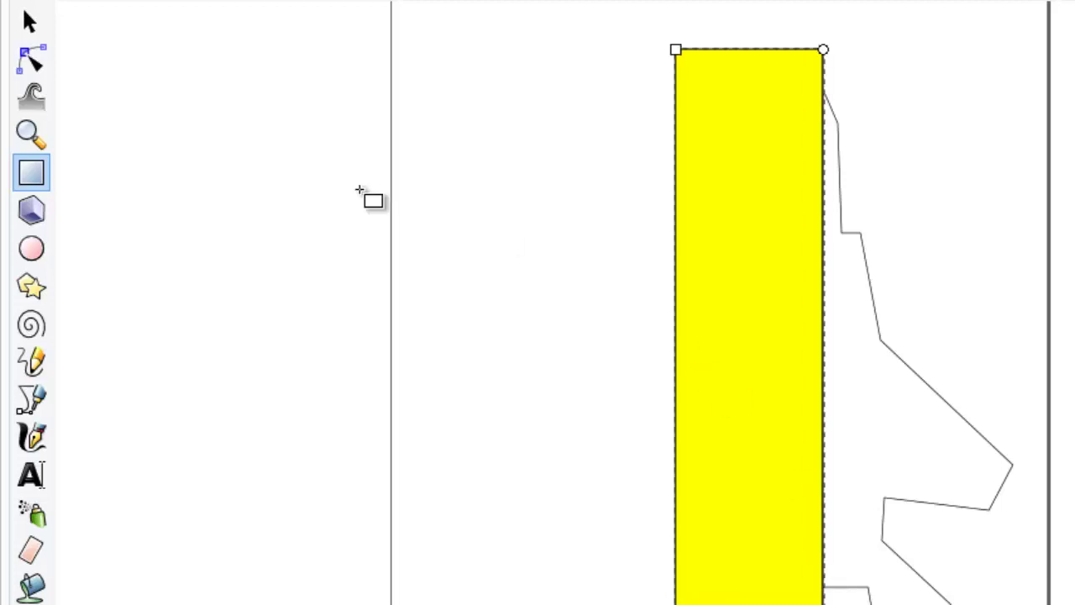
pyautogui.click(29, 21)
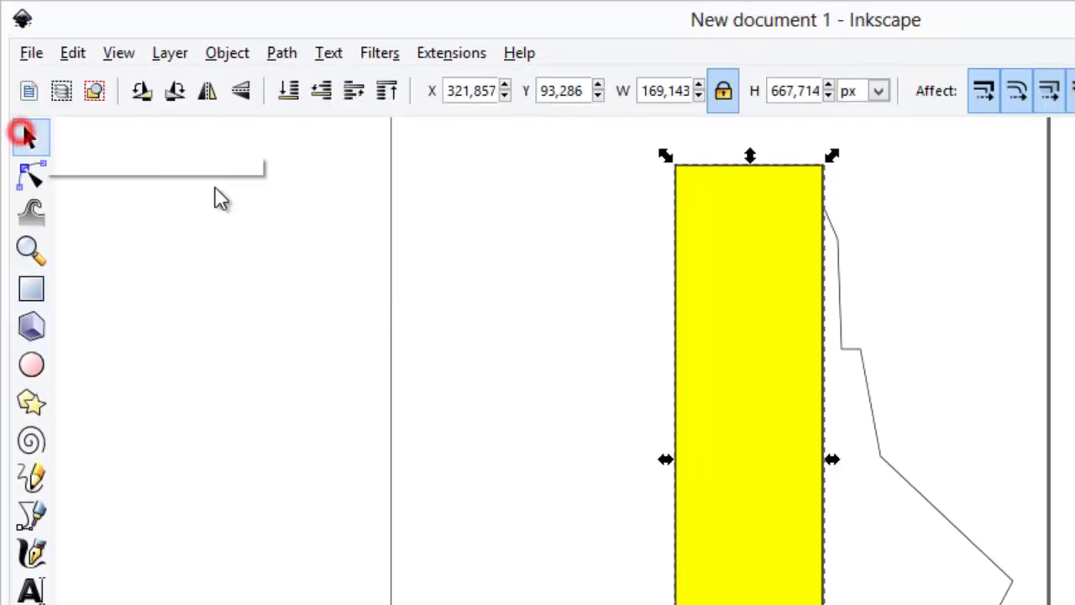
pyautogui.click(838, 352)
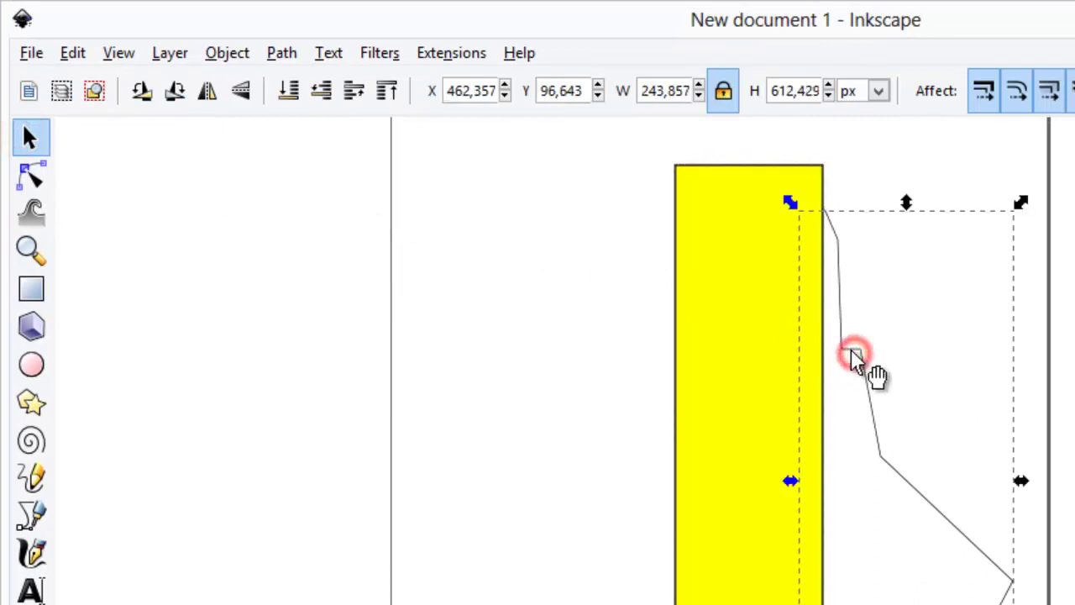
pyautogui.keyDown('shift'); pyautogui.click(720, 173); pyautogui.keyUp('shift')
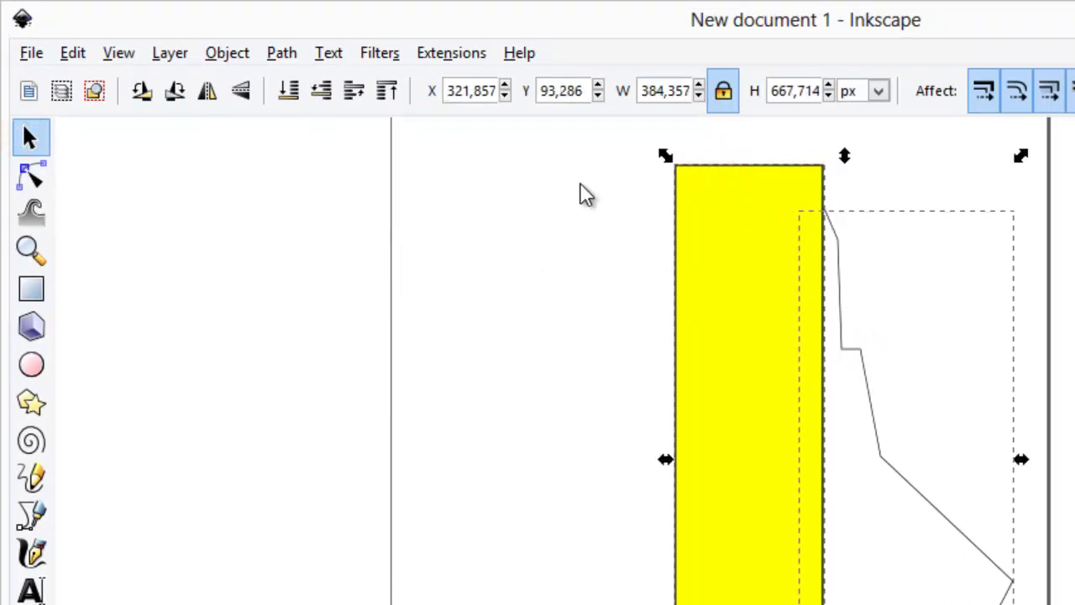
pyautogui.click(278, 54)
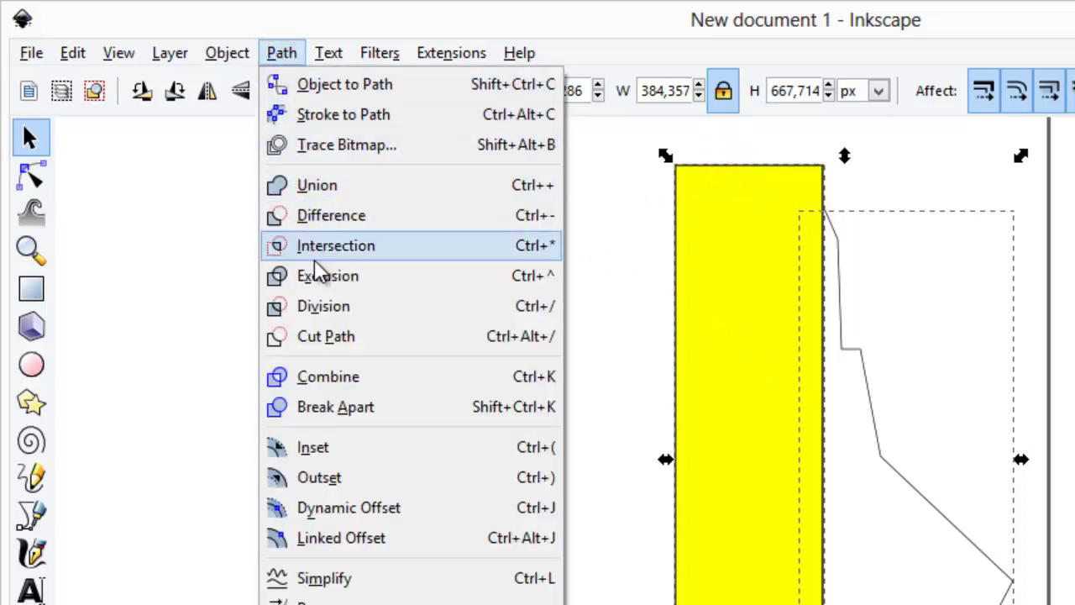
pyautogui.click(373, 340)
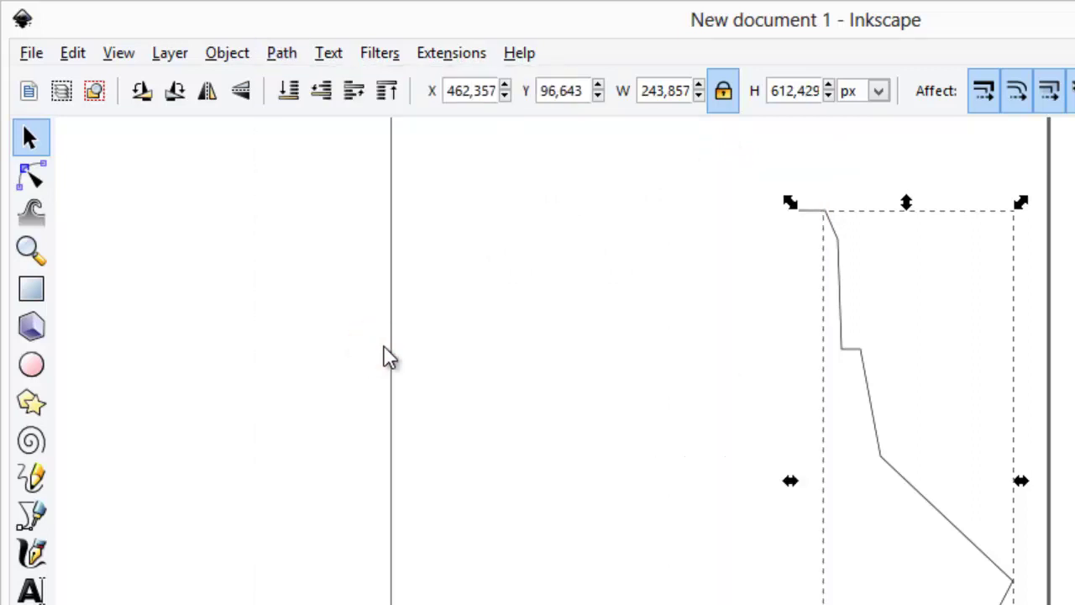
# Delete the small stray piece at the top, leaving the 216.726 × 612.429 px half-outline selected.
pyautogui.press('Escape')
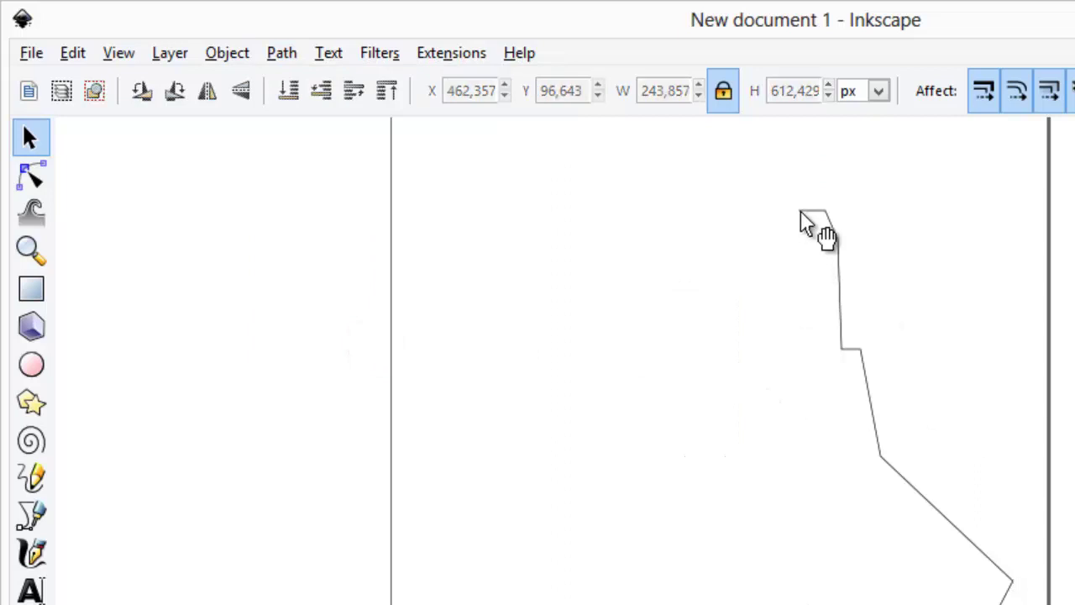
pyautogui.click(800, 213)
pyautogui.press('Delete')
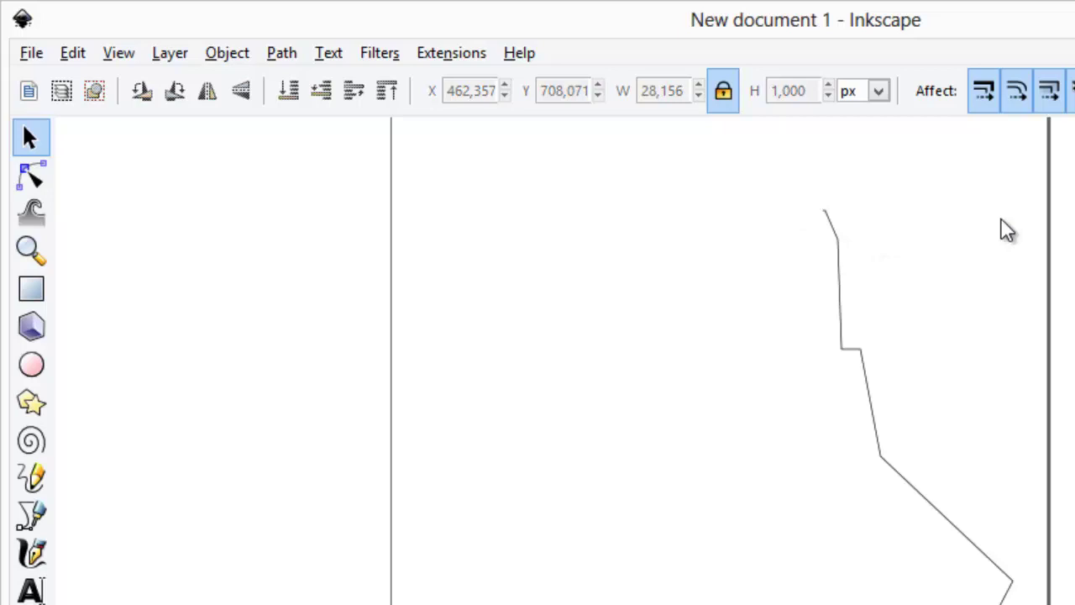
pyautogui.click(842, 281)
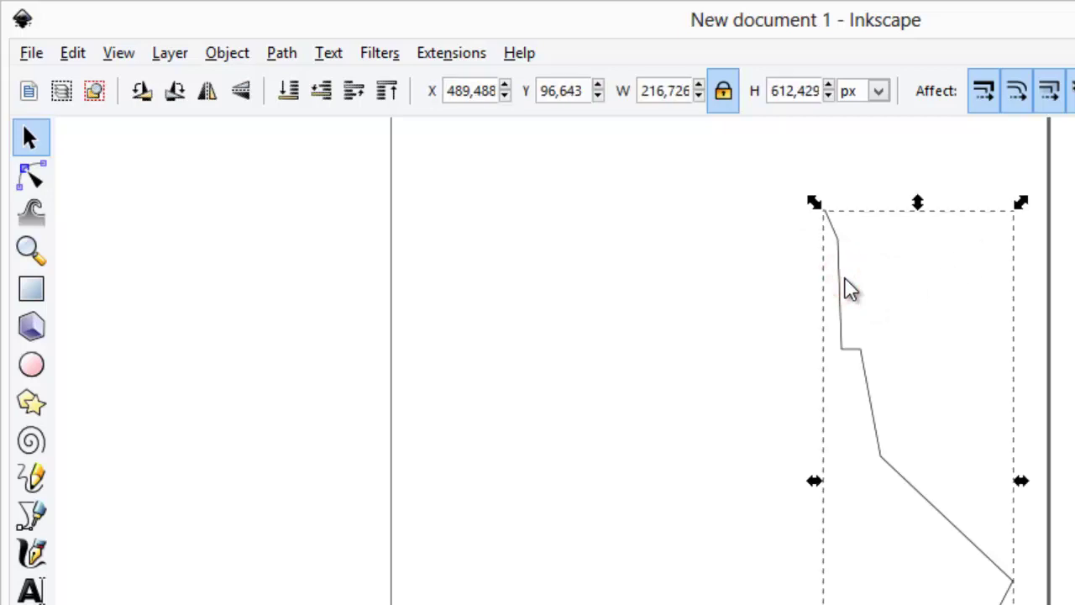
# Copy and paste the half-outline, move the copy left, and flip it horizontally.
pyautogui.rightClick(845, 277)
pyautogui.click(886, 394)
pyautogui.rightClick(620, 270)
pyautogui.click(655, 400)
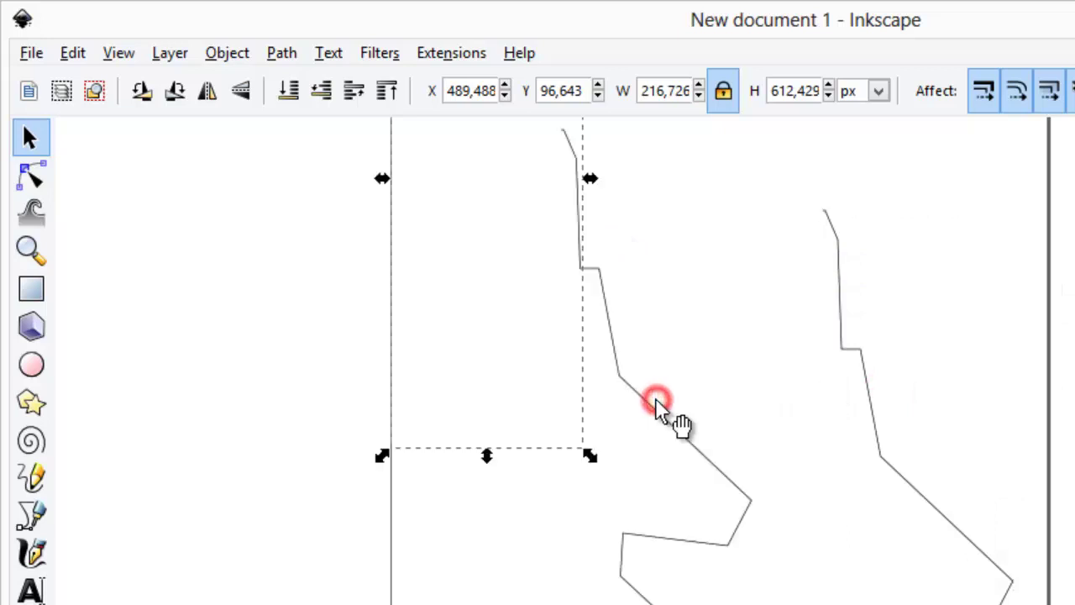
pyautogui.moveTo(656, 402); pyautogui.dragTo(648, 459)
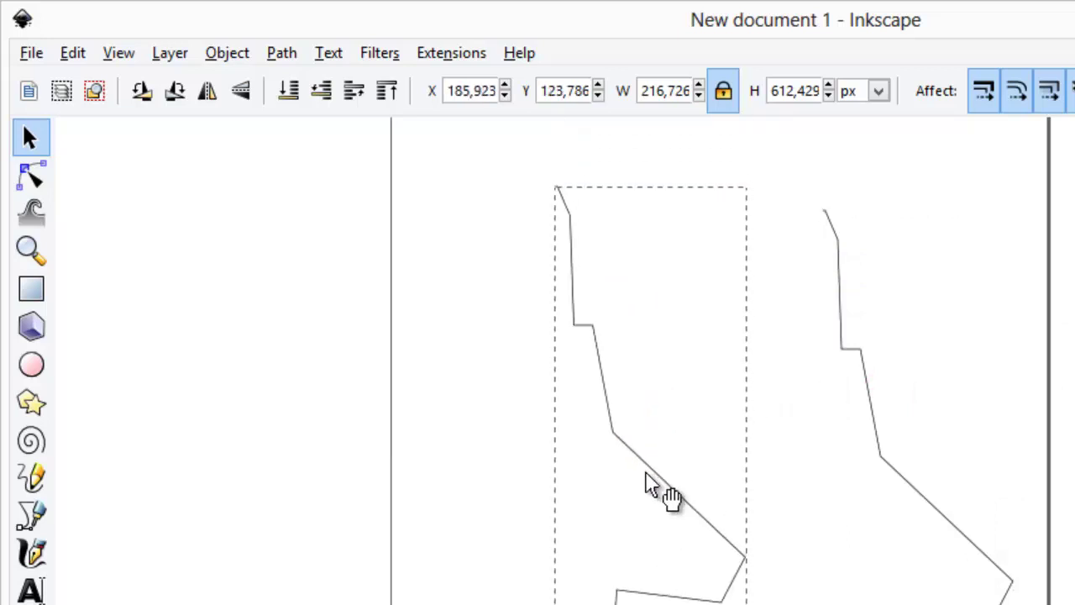
pyautogui.click(225, 53)
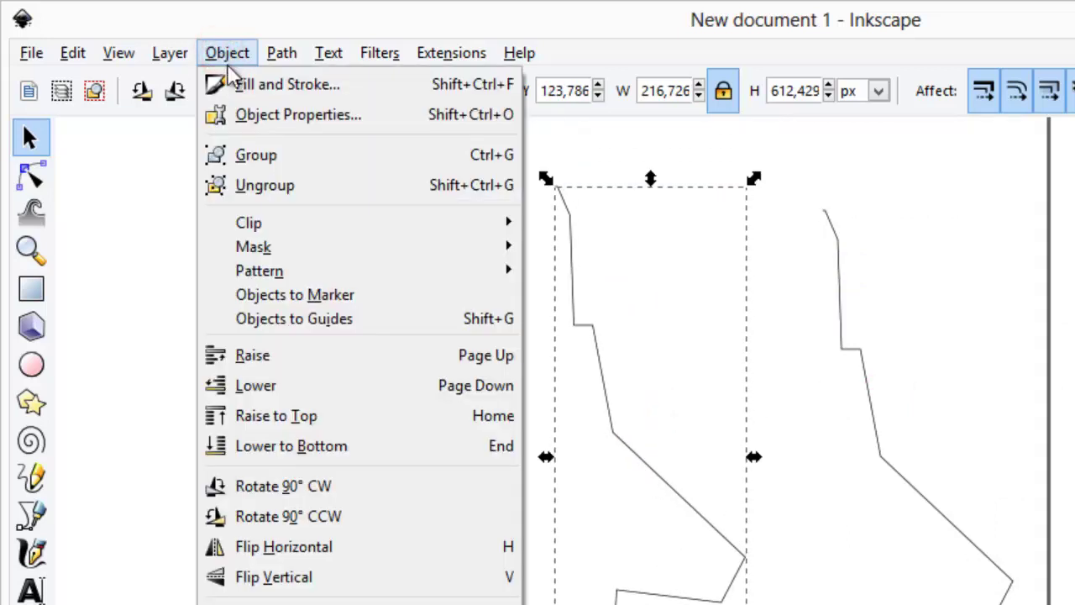
pyautogui.click(313, 547)
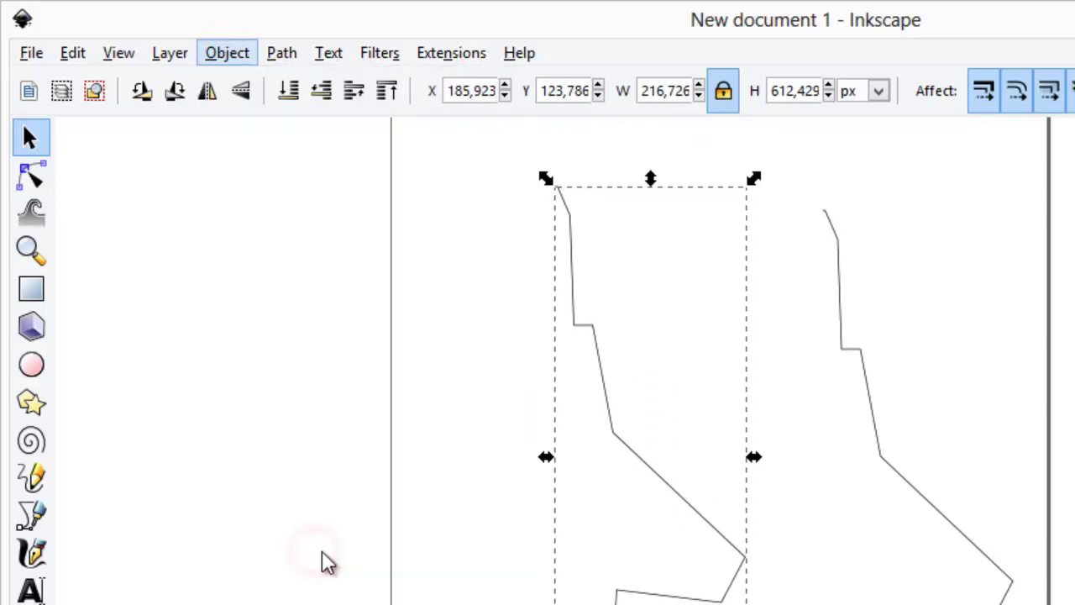
# Select the left half and then the right half.
pyautogui.click(953, 393)
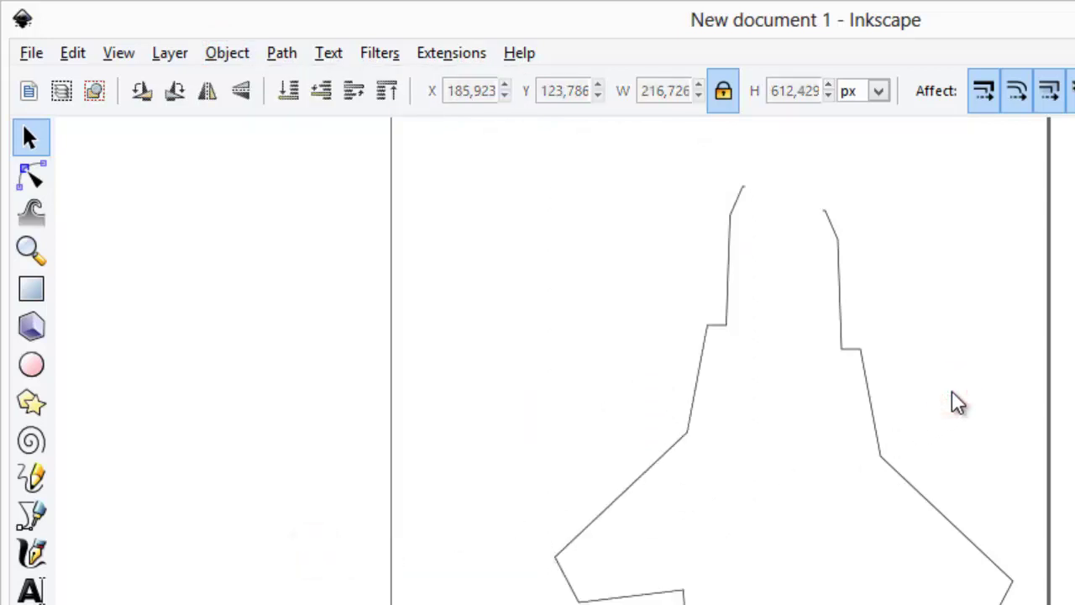
pyautogui.click(716, 328)
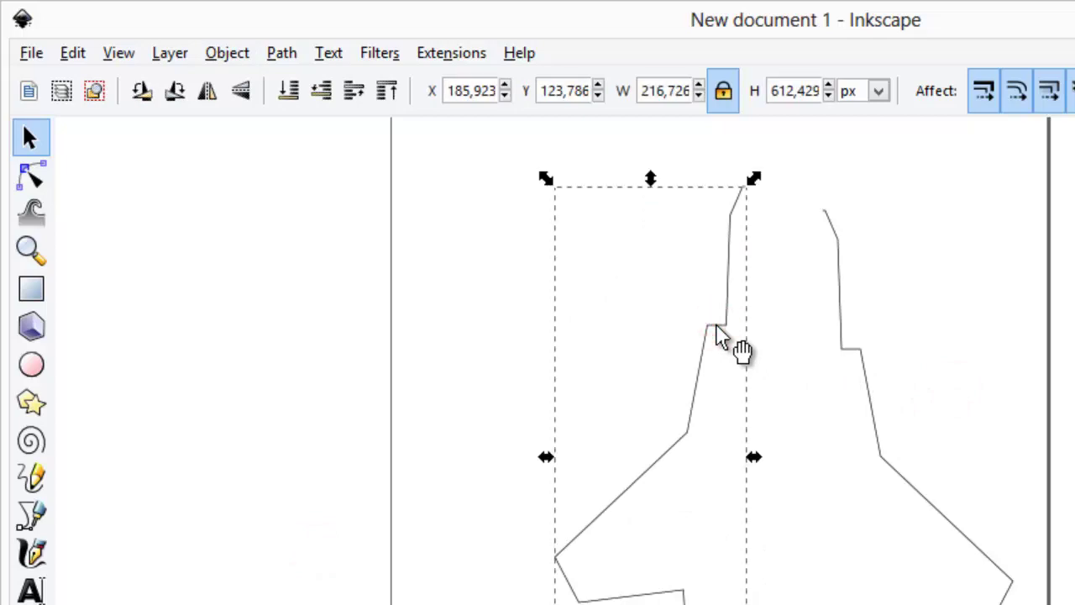
pyautogui.keyDown('shift'); pyautogui.click(855, 355); pyautogui.keyUp('shift')
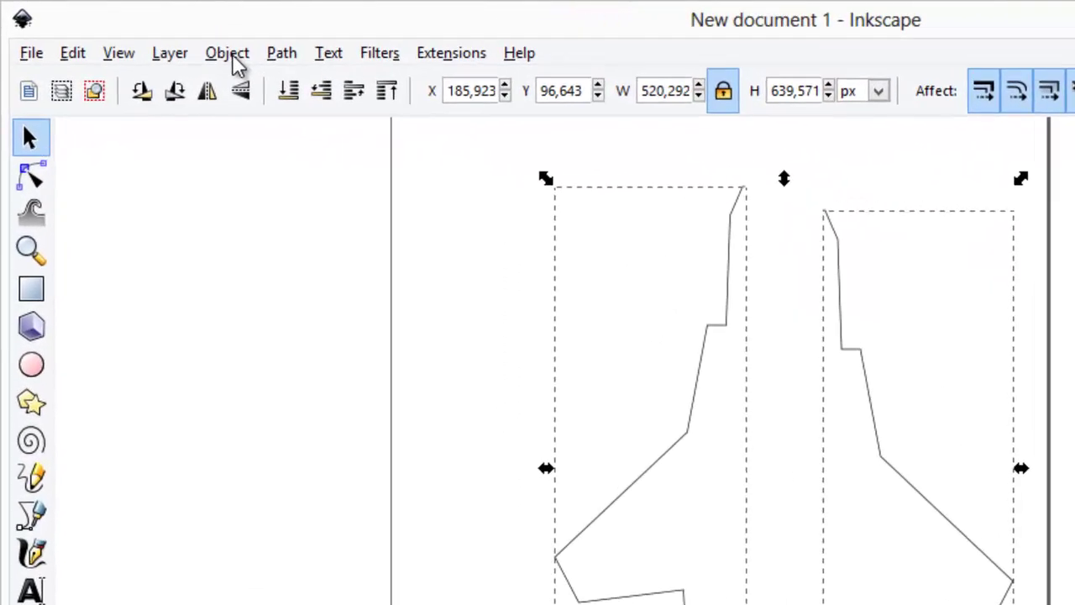
pyautogui.click(230, 53)
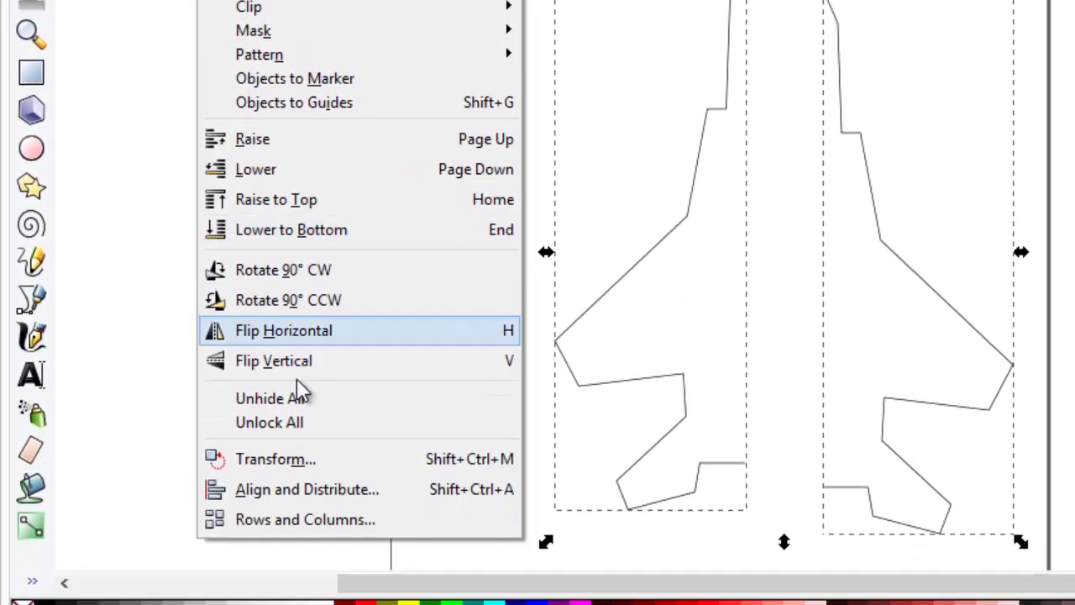
# Center both halves on the horizontal axis relative to the last selected, then select the right half.
pyautogui.click(312, 487)
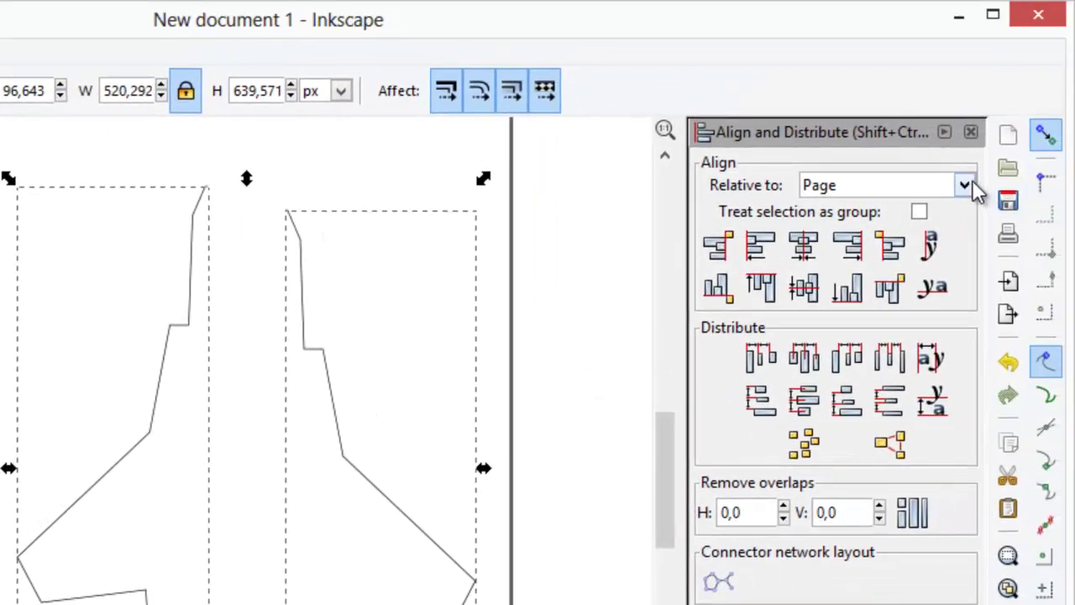
pyautogui.click(964, 185)
pyautogui.click(934, 218)
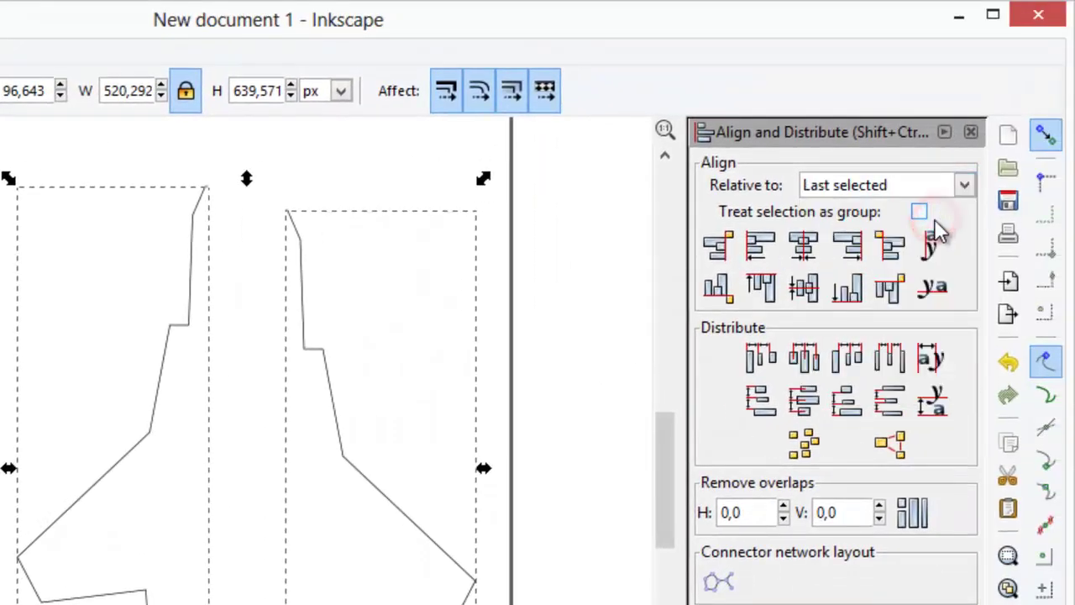
pyautogui.click(799, 304)
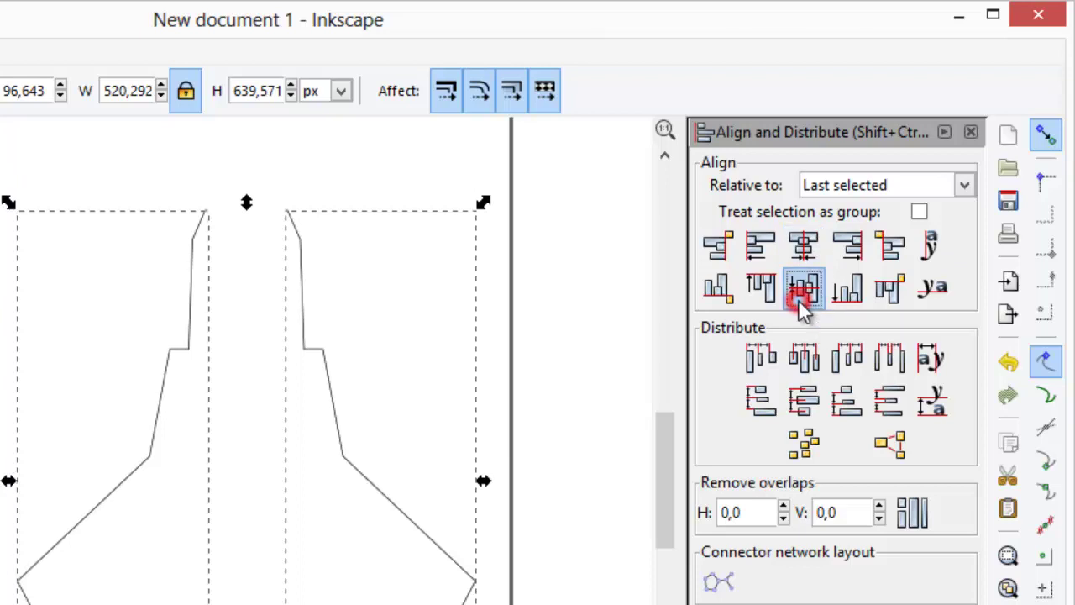
pyautogui.click(578, 336)
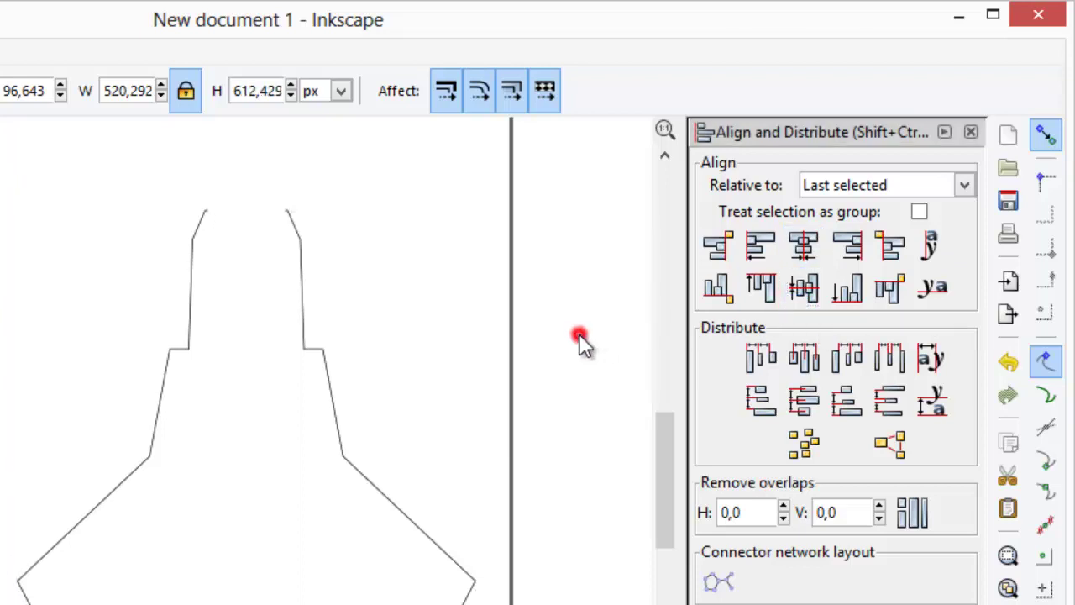
pyautogui.click(302, 291)
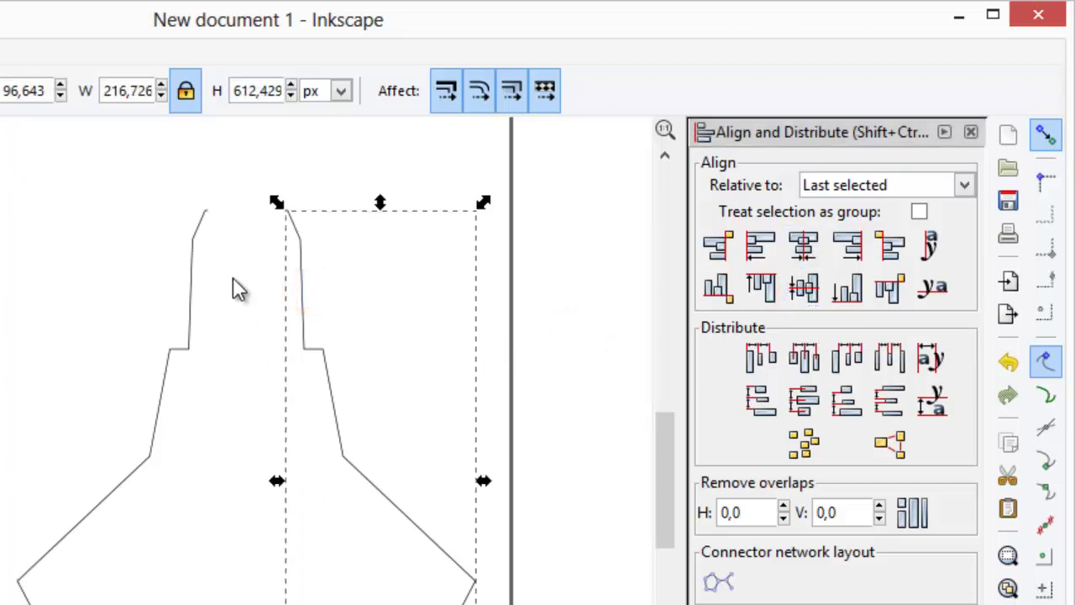
pyautogui.scroll(6, 244, 216)
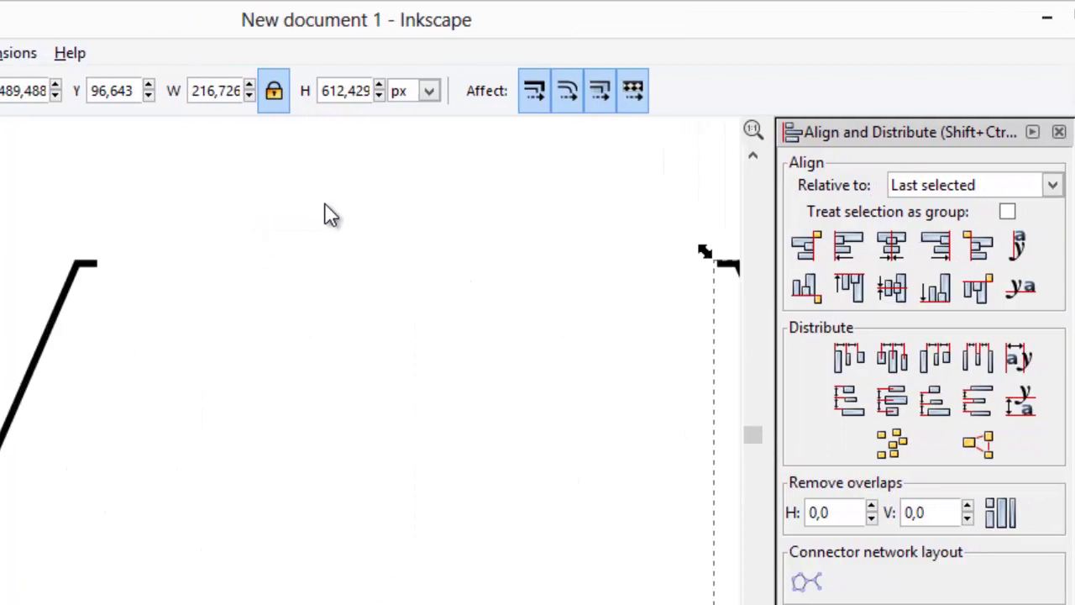
# Nudge the right half left until it meets the left half, then select both halves.
pyautogui.press('Left')
pyautogui.press('Left')
pyautogui.press('Left')
pyautogui.press('Left')
pyautogui.press('Left')
pyautogui.press('Left')
pyautogui.press('Left')
pyautogui.press('Left')
pyautogui.press('Left')
pyautogui.press('Left')
pyautogui.press('Left')
pyautogui.press('Left')
pyautogui.press('Left')
pyautogui.press('Left')
pyautogui.press('Left')
pyautogui.press('Left')
pyautogui.press('Left')
pyautogui.press('Left')
pyautogui.press('Left')
pyautogui.press('Left')
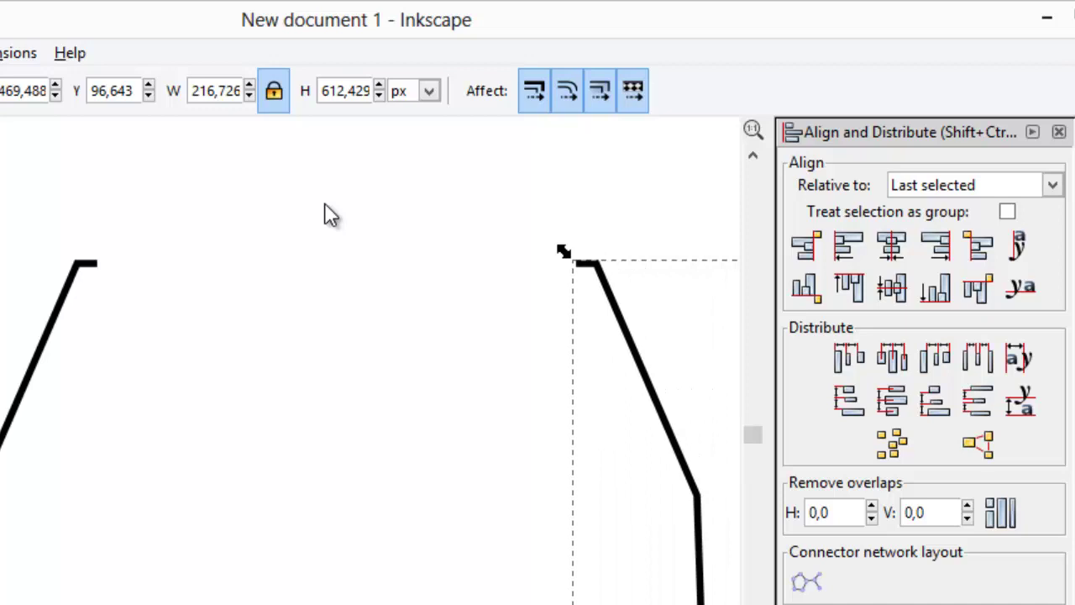
pyautogui.press('Left')
pyautogui.press('Left')
pyautogui.press('Left')
pyautogui.press('Left')
pyautogui.press('Left')
pyautogui.press('Left')
pyautogui.press('Left')
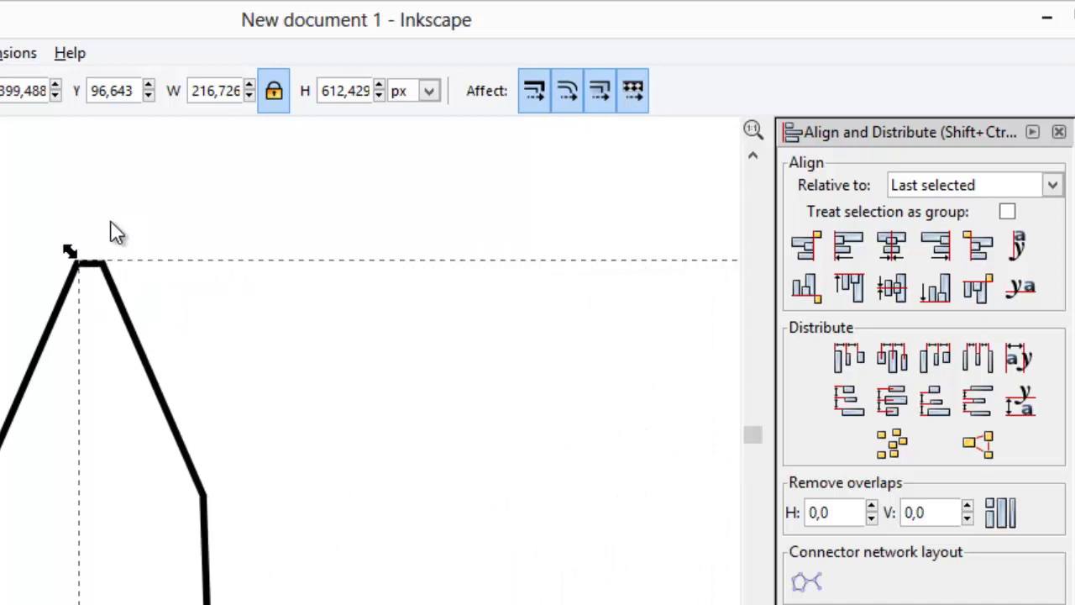
pyautogui.press('Escape')
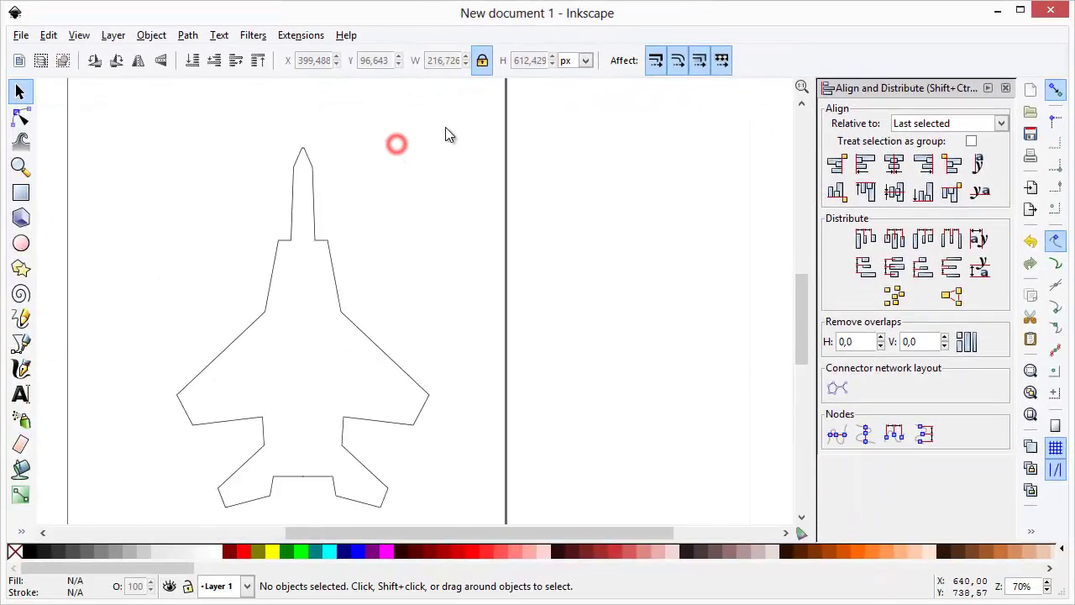
pyautogui.moveTo(449, 121); pyautogui.dragTo(149, 529)
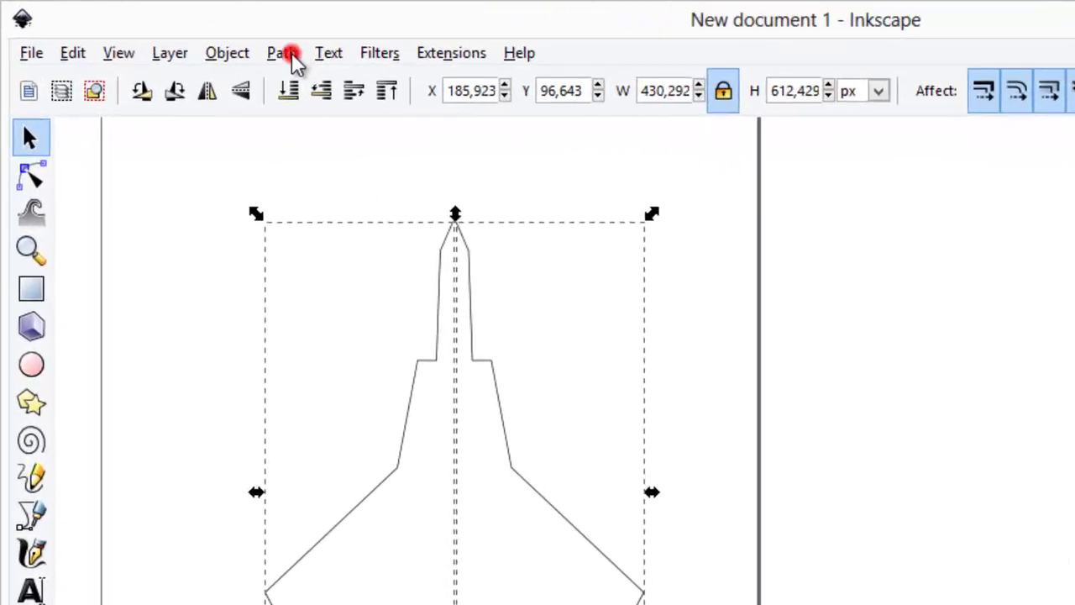
# Union the halves into one 30-node path, fill it Green (#008000), and move it up-left.
pyautogui.click(187, 34)
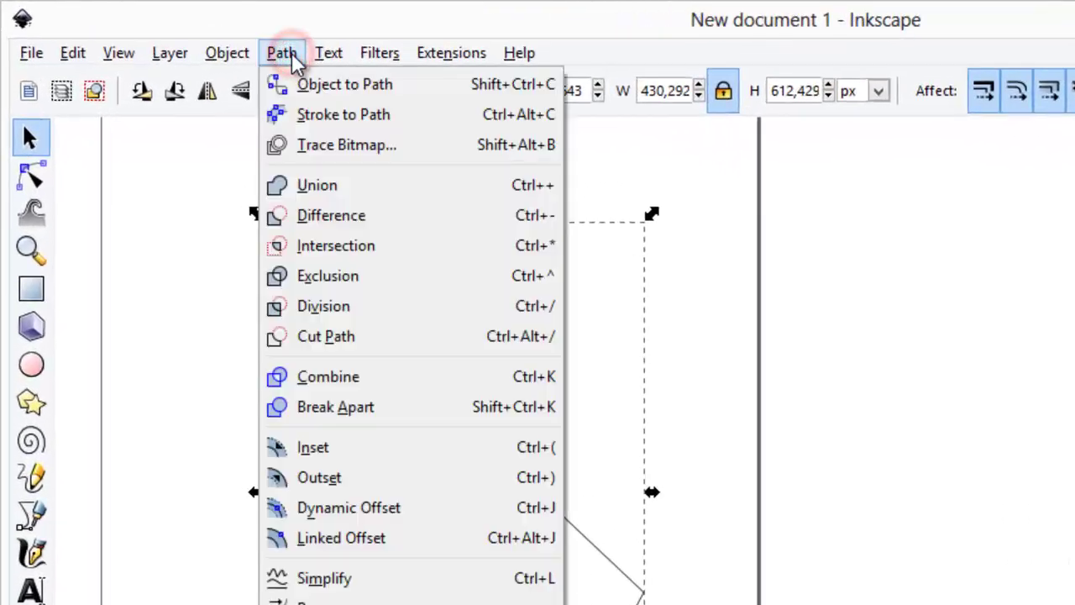
pyautogui.click(295, 185)
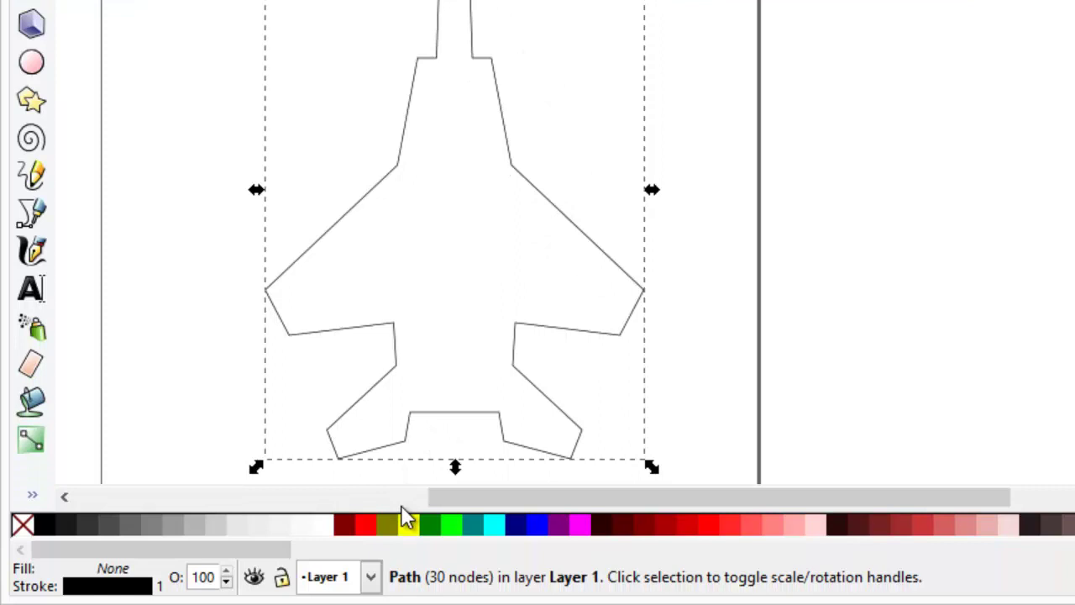
pyautogui.press('shift')
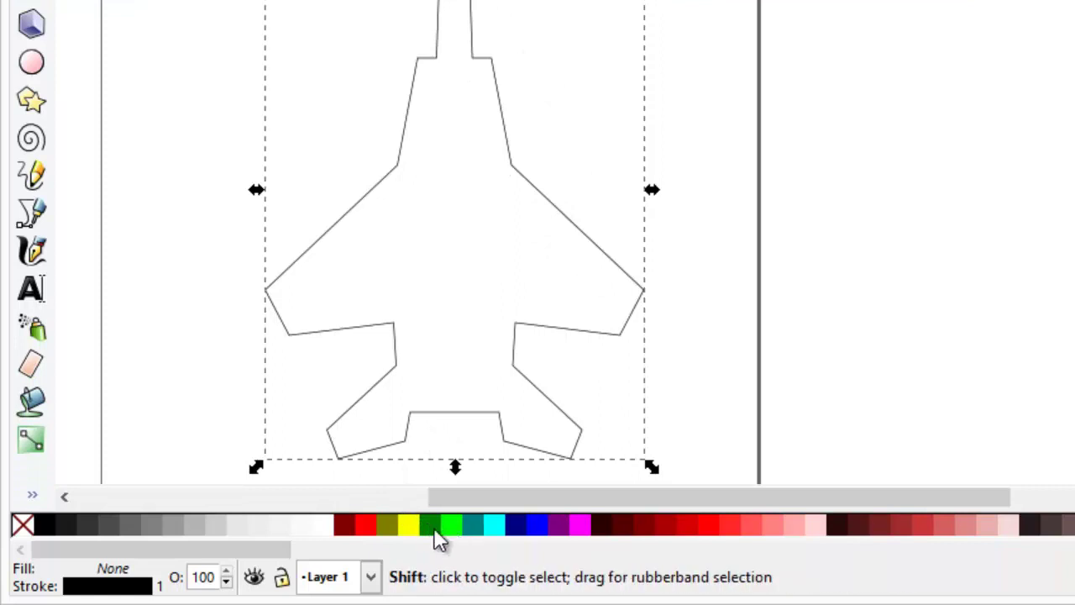
pyautogui.click(434, 526)
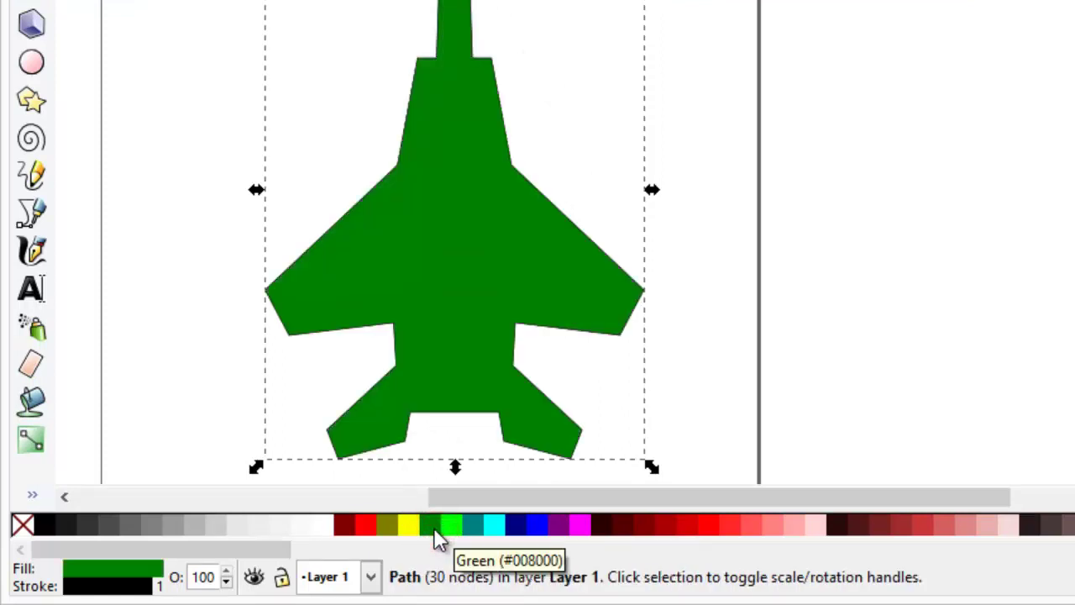
pyautogui.click(737, 114)
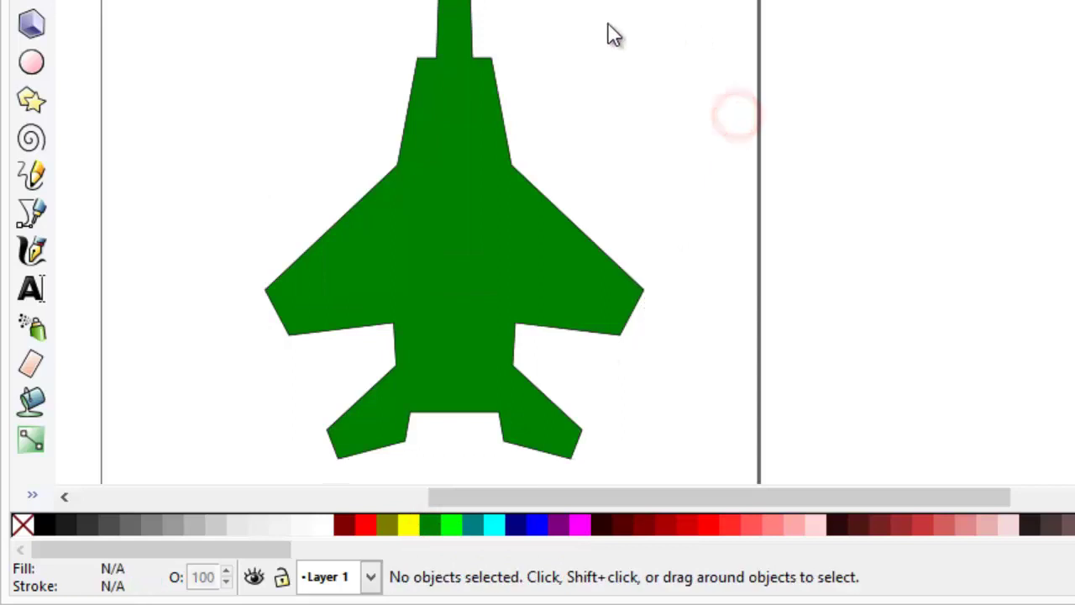
pyautogui.click(478, 148)
pyautogui.moveTo(488, 152); pyautogui.dragTo(462, 154)
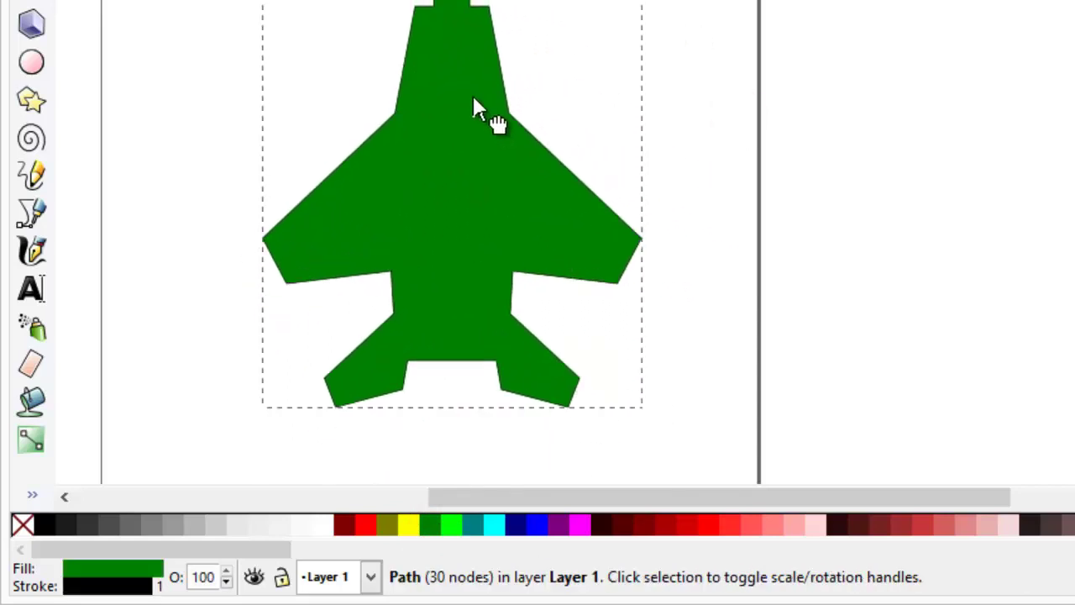
pyautogui.scroll(-2, 571, 42)
pyautogui.click(665, 0)
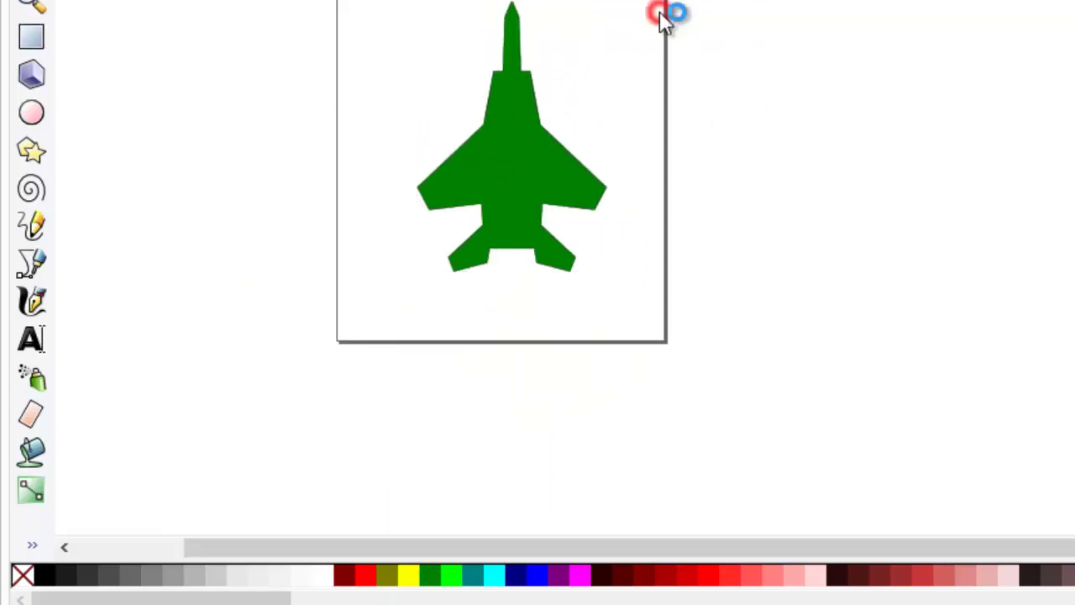
# In Document Properties, resize the page to the drawing: 430.28 × 612.44 px with zero margins.
pyautogui.click(34, 54)
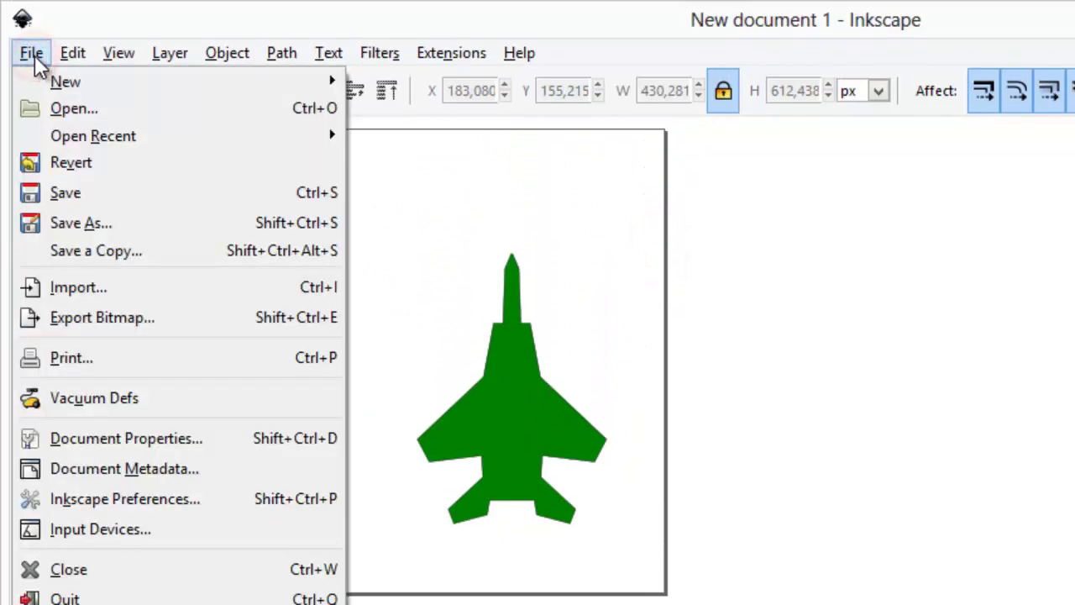
pyautogui.click(103, 438)
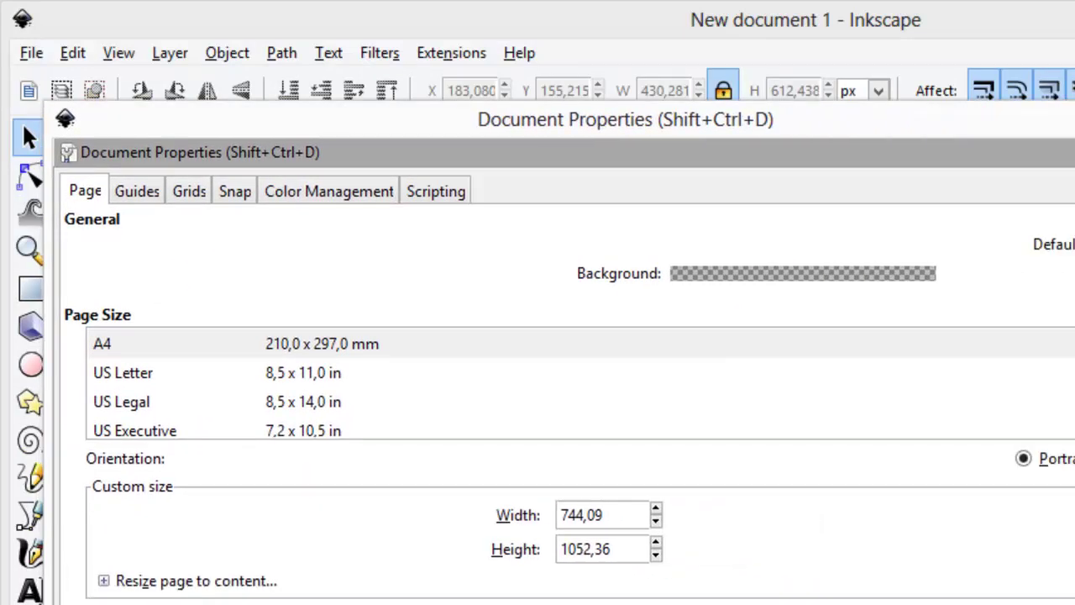
pyautogui.moveTo(473, 118); pyautogui.dragTo(556, 80)
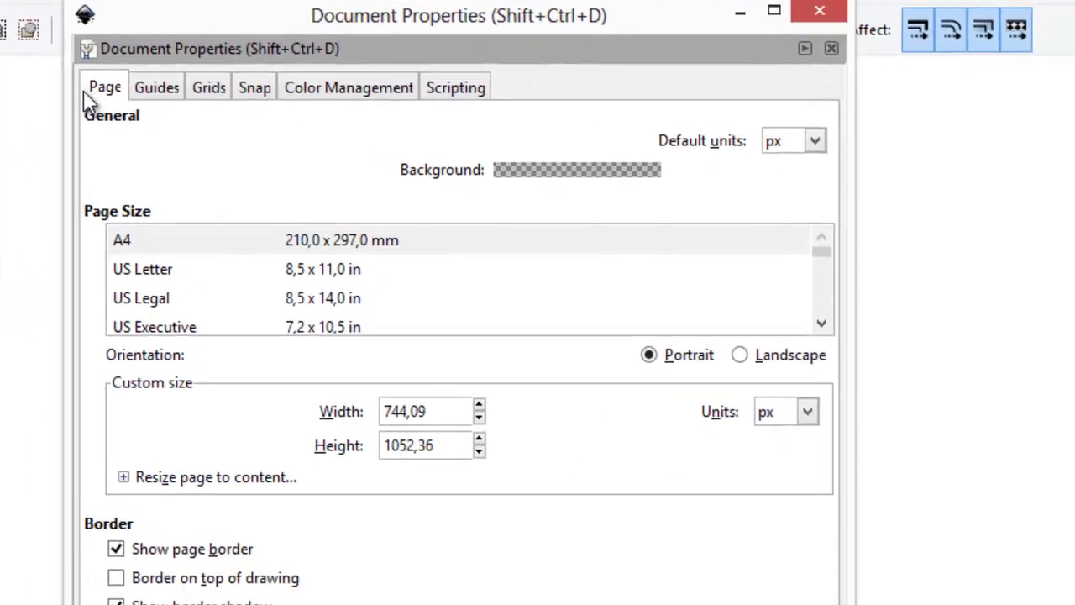
pyautogui.click(157, 135)
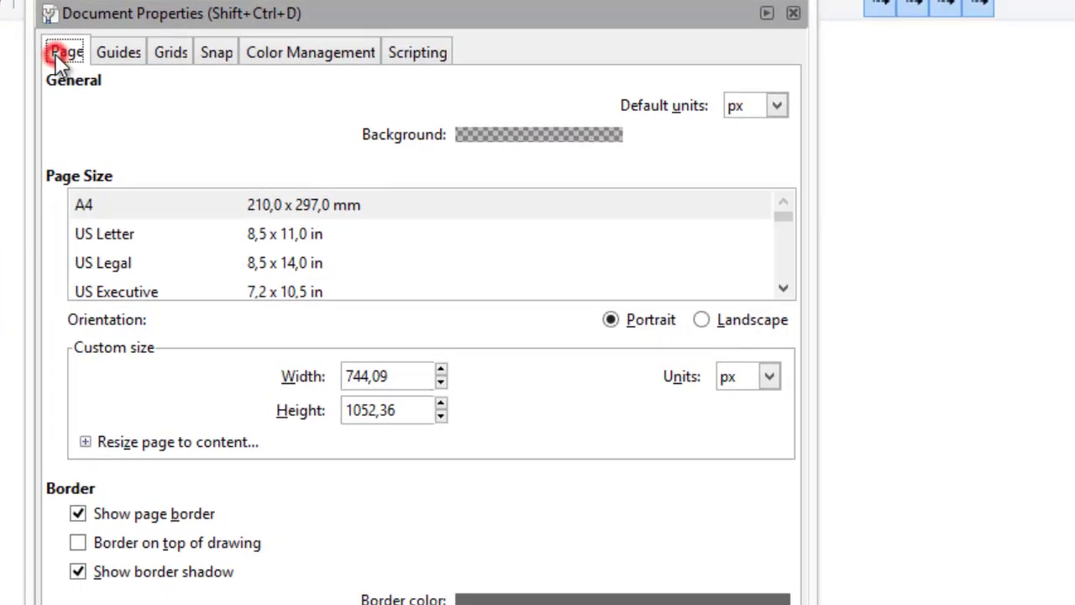
pyautogui.click(84, 440)
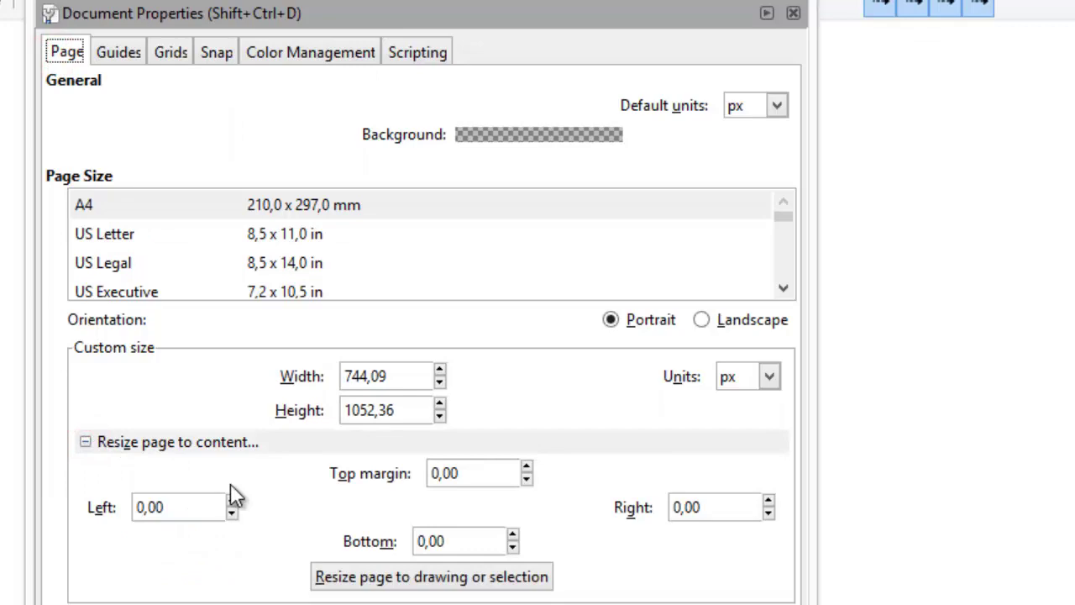
pyautogui.click(373, 576)
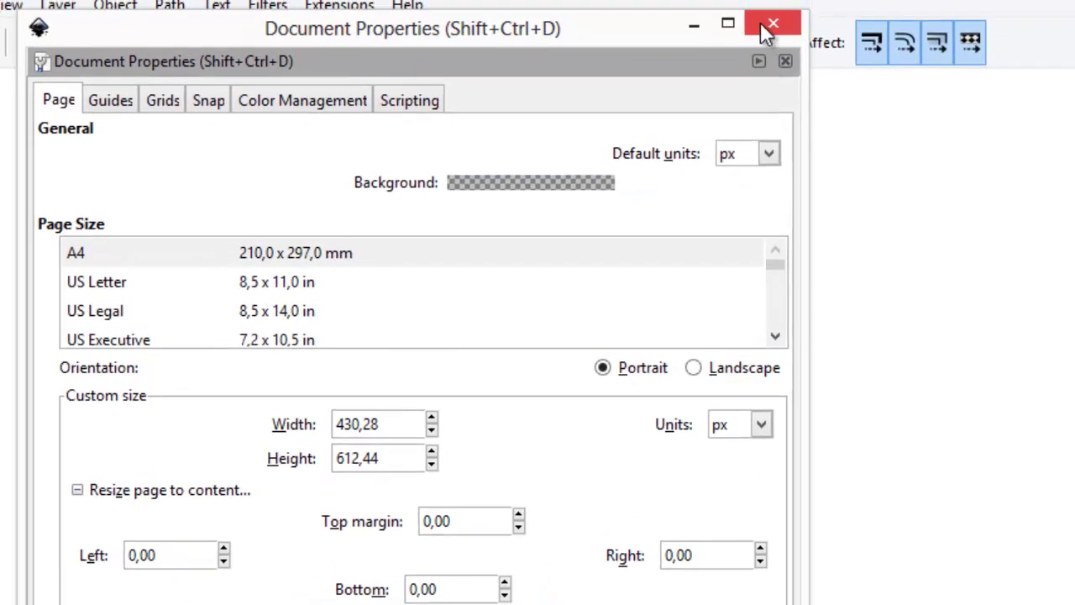
pyautogui.click(764, 29)
pyautogui.click(735, 307)
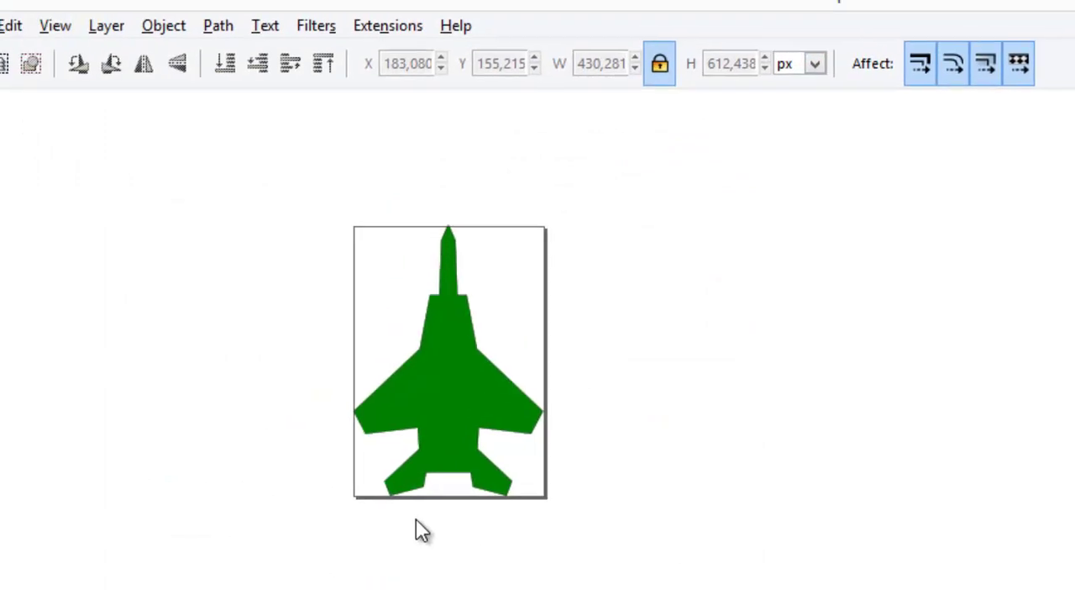
# Save the drawing to the Desktop as airplane.svg.
pyautogui.click(31, 52)
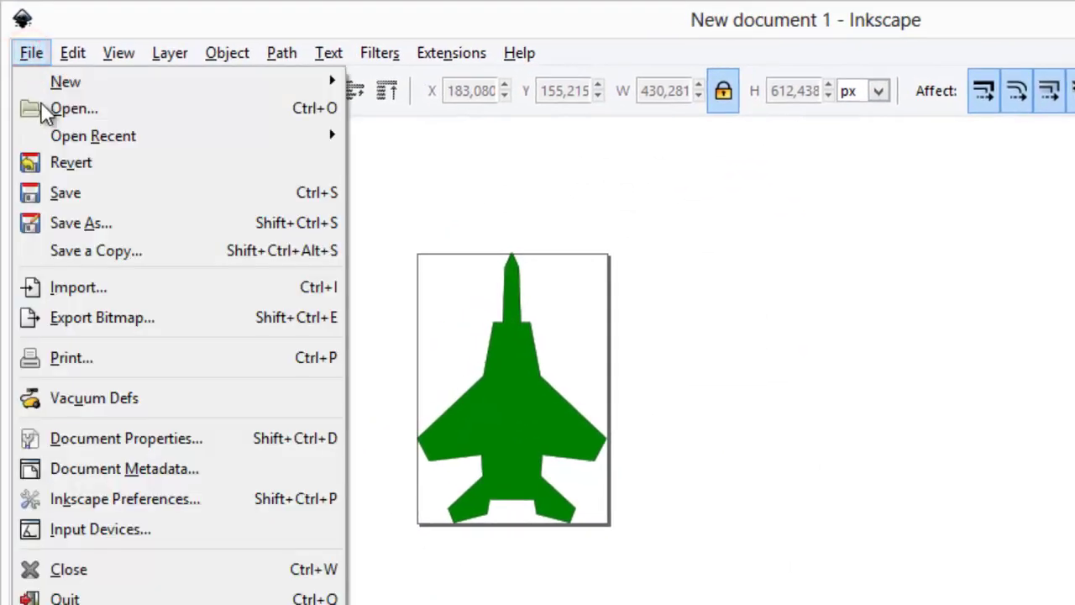
pyautogui.click(156, 224)
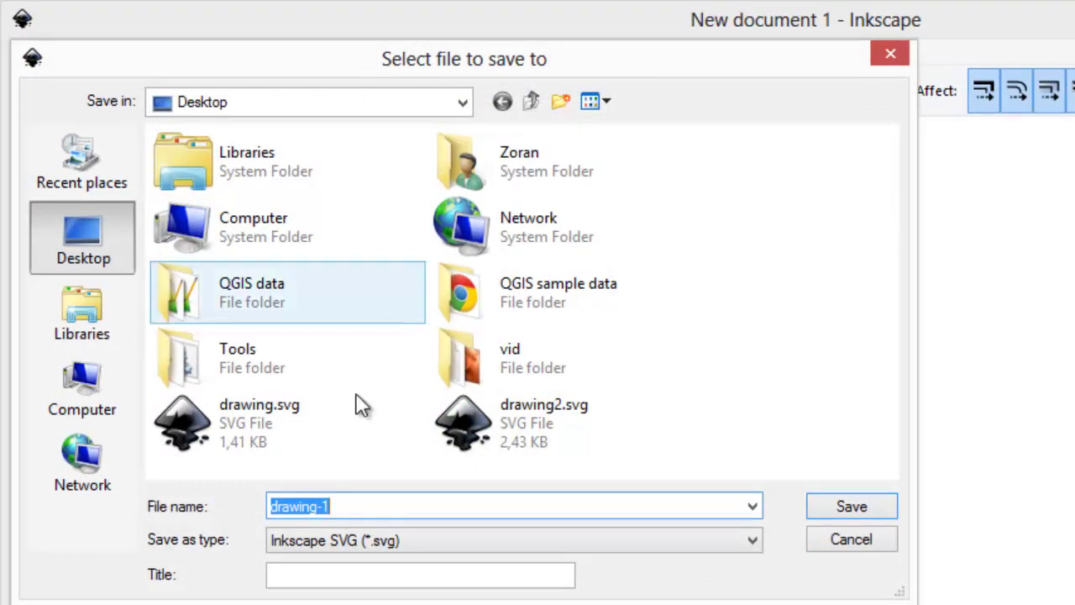
pyautogui.doubleClick(345, 504)
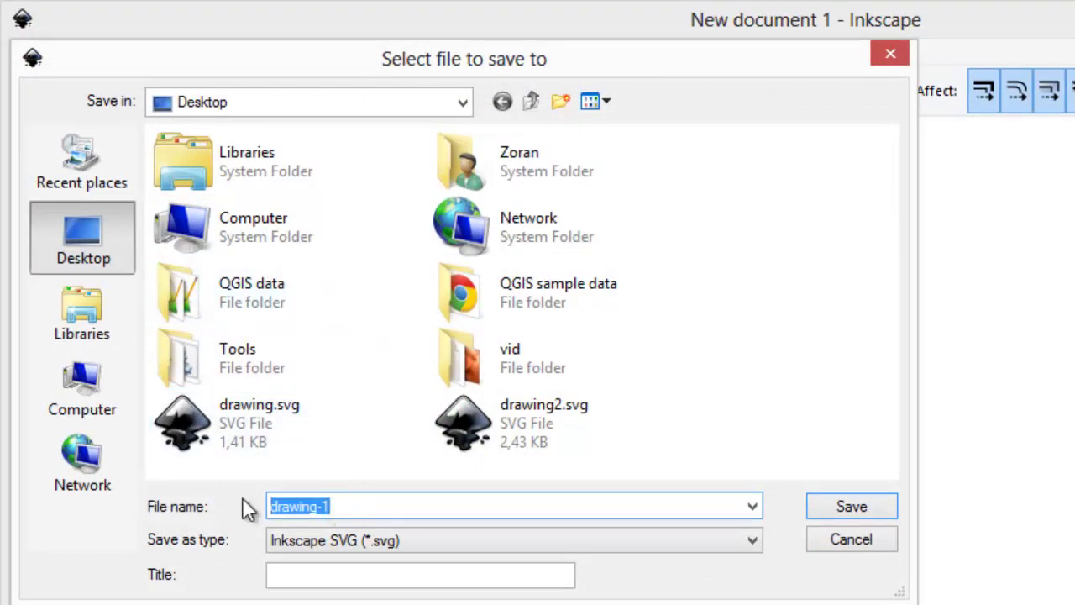
pyautogui.write('airplane')
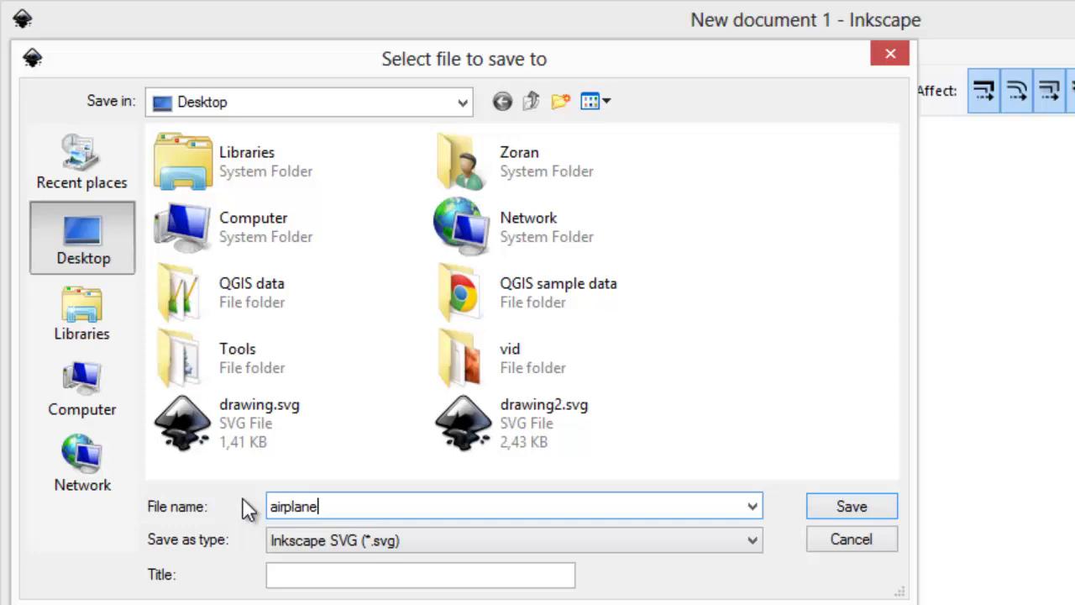
pyautogui.click(867, 505)
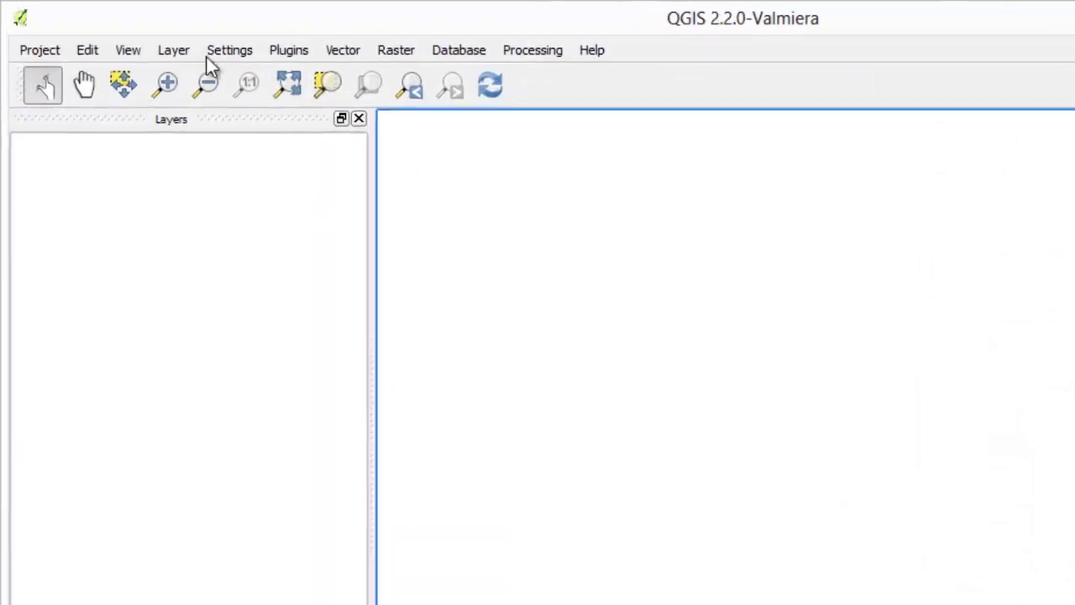
# Add airports.shp from the QGIS sample shapefiles folder as a vector layer.
pyautogui.click(142, 41)
pyautogui.click(213, 125)
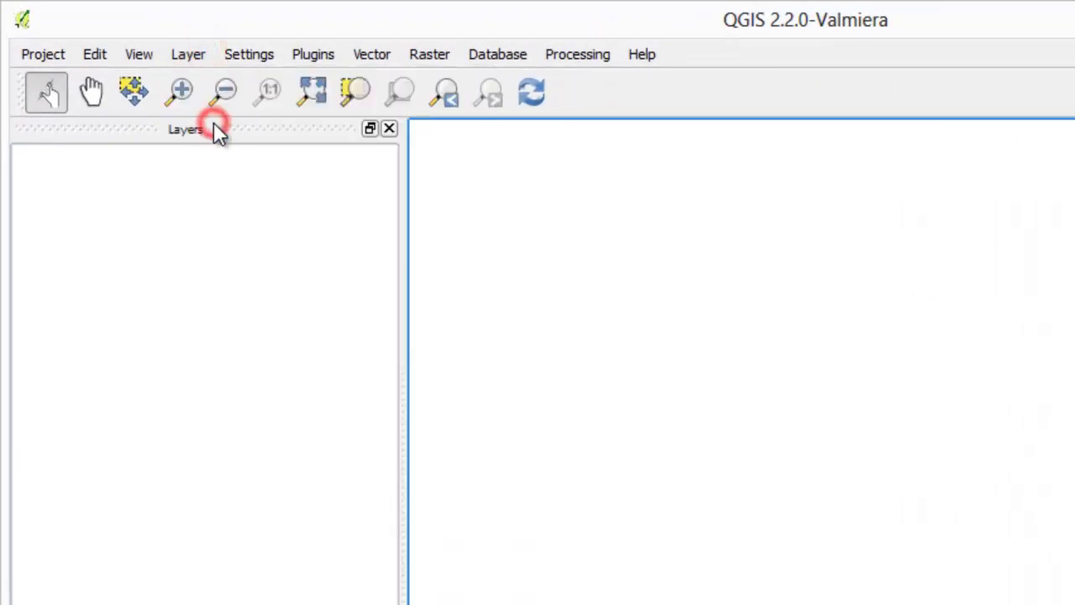
pyautogui.click(962, 477)
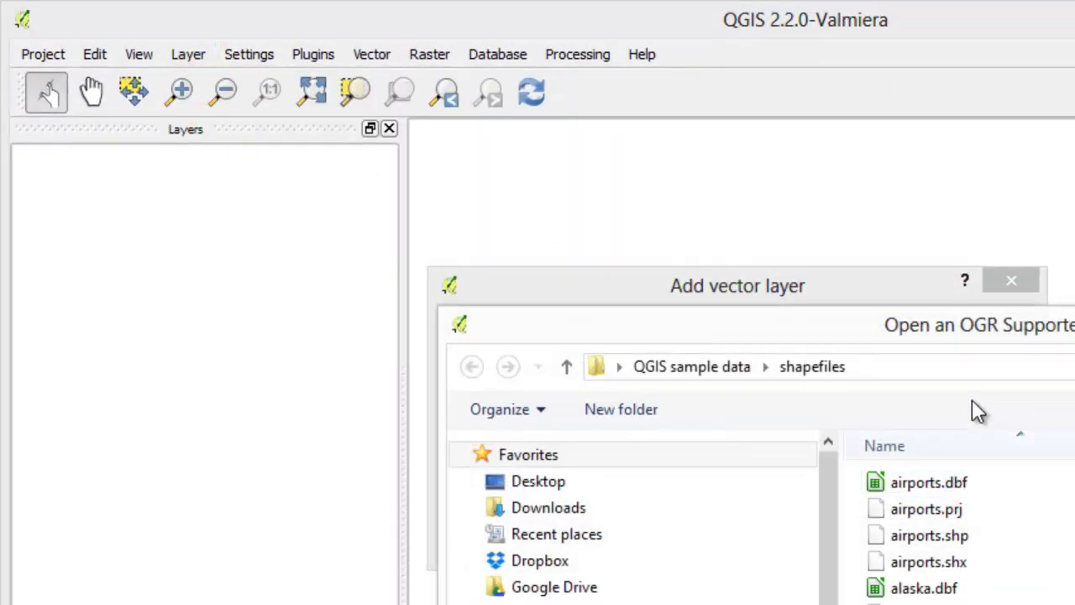
pyautogui.moveTo(949, 333); pyautogui.dragTo(728, 150)
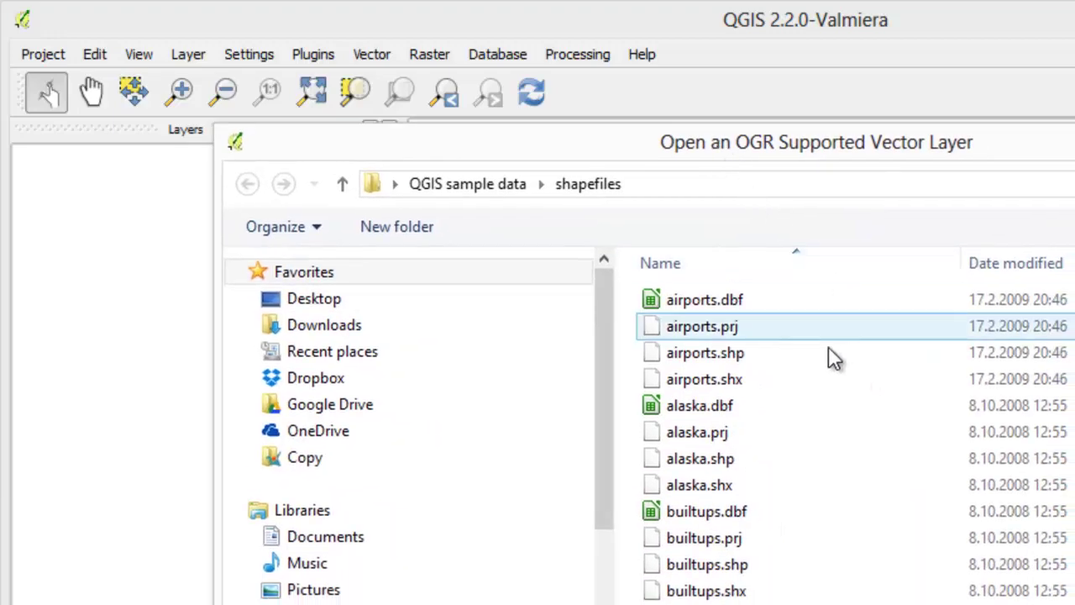
pyautogui.click(749, 356)
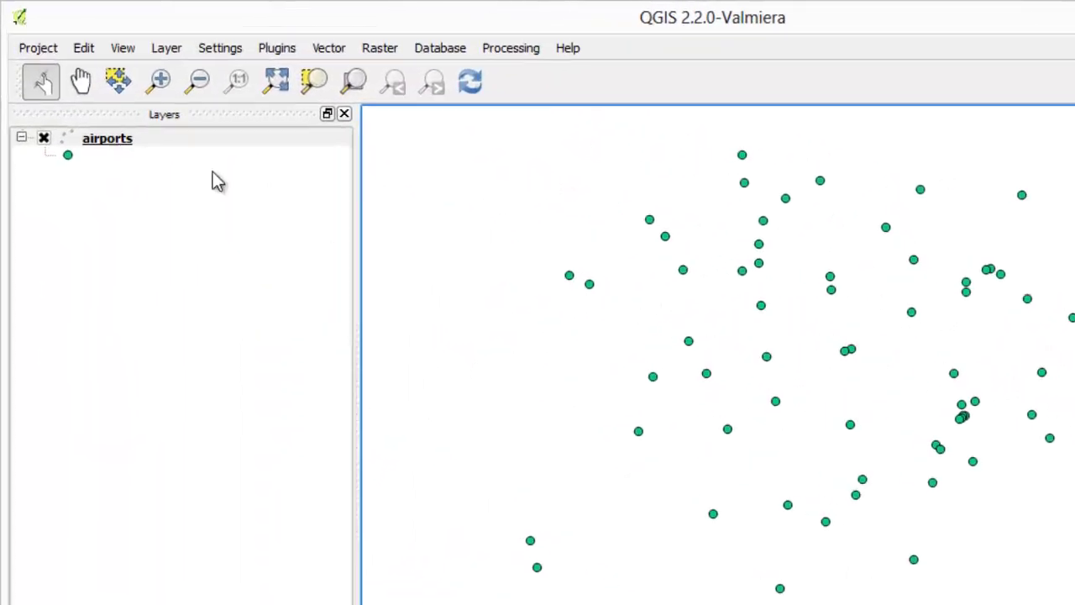
# In the airports layer's style, change Simple marker to an airplane.svg SVG marker at 3 mm.
pyautogui.rightClick(52, 109)
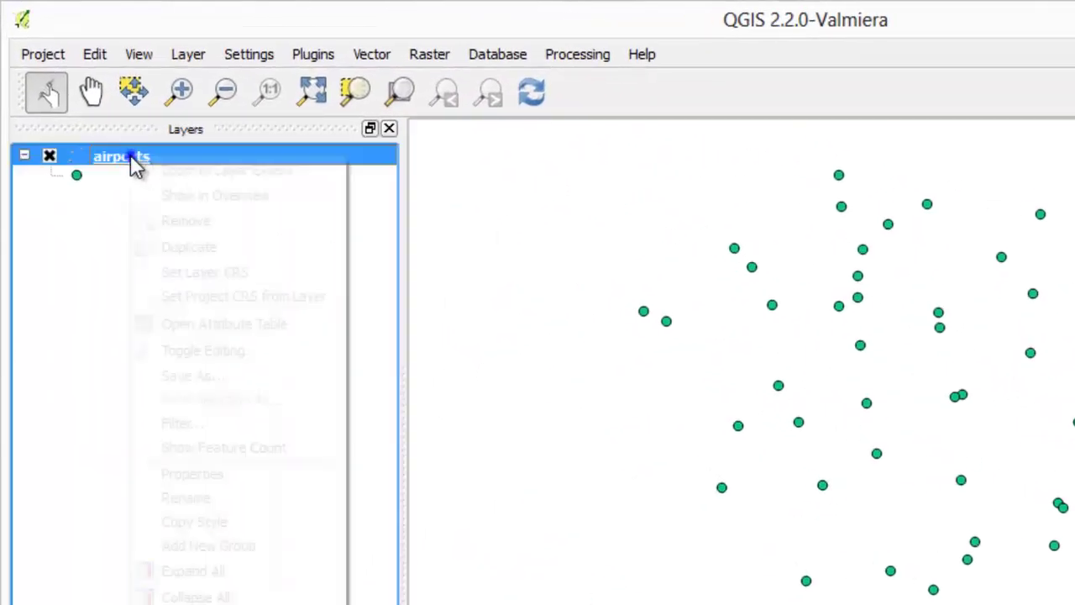
pyautogui.click(261, 482)
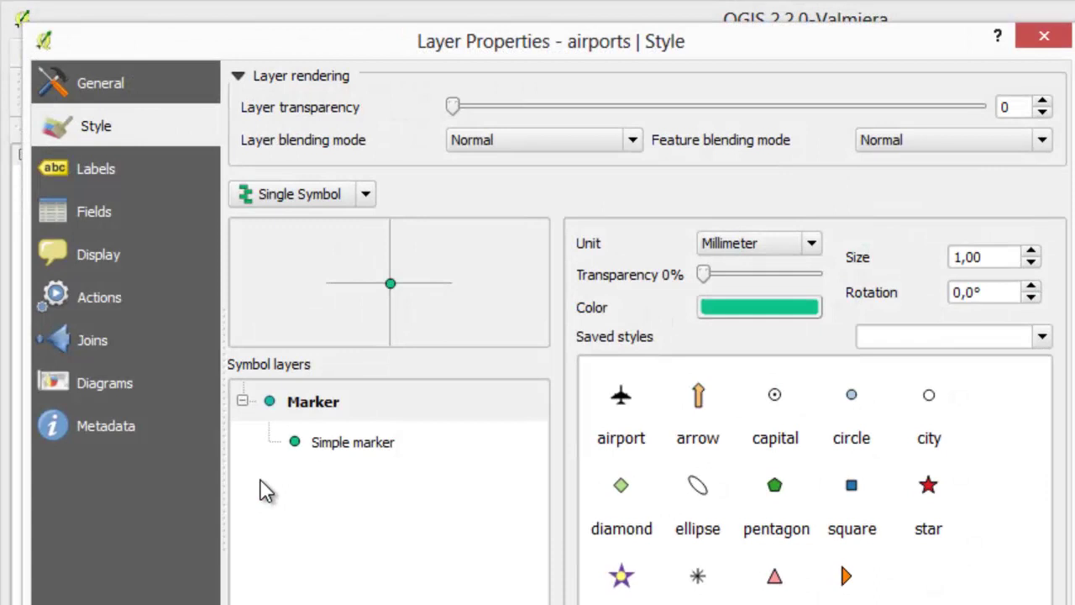
pyautogui.click(380, 445)
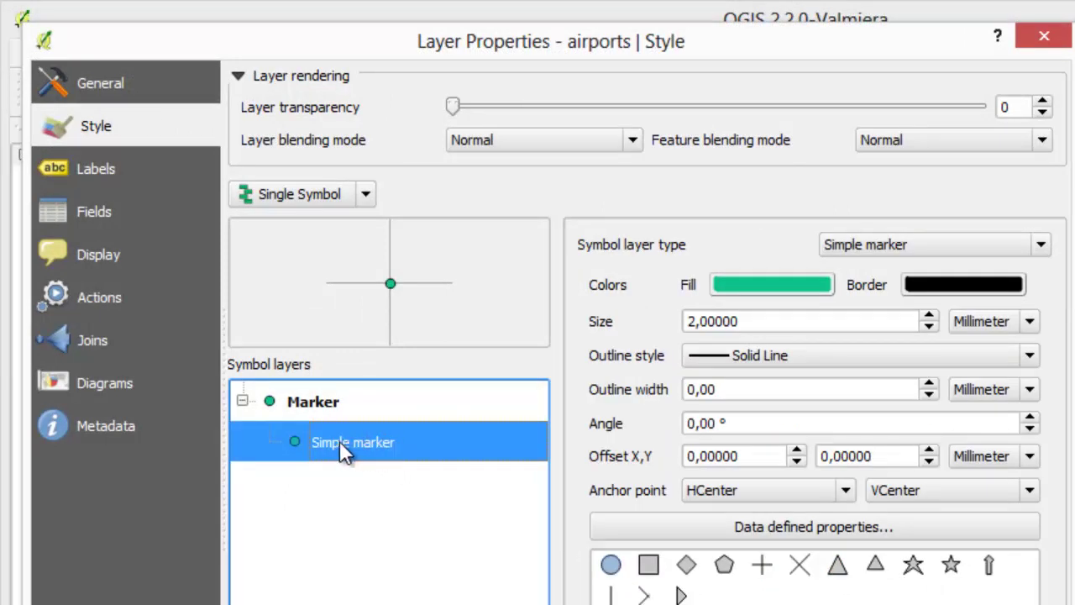
pyautogui.click(1040, 245)
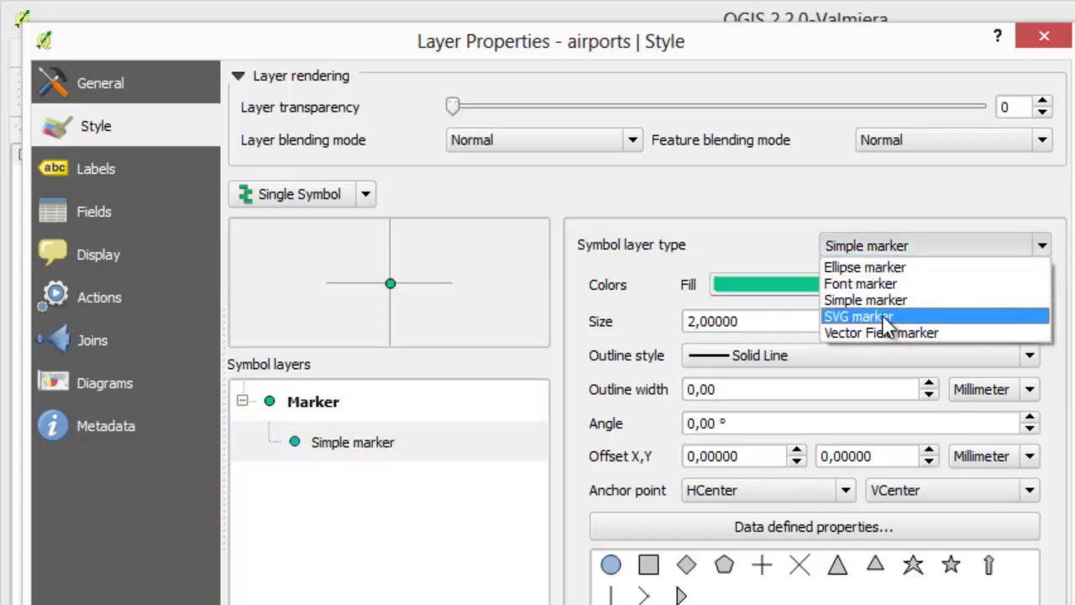
pyautogui.click(865, 316)
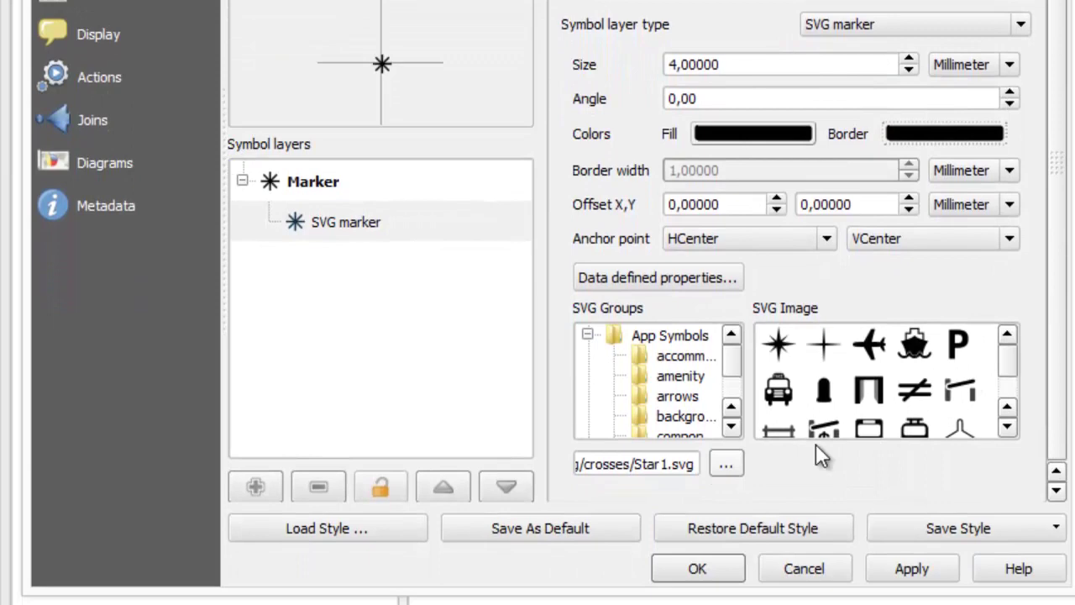
pyautogui.click(732, 462)
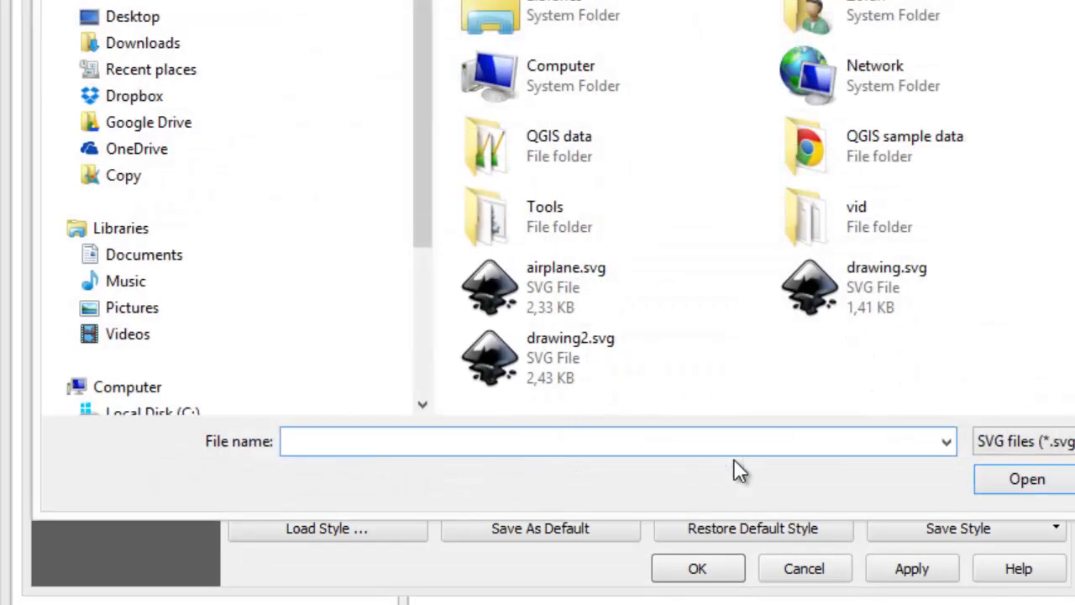
pyautogui.click(590, 291)
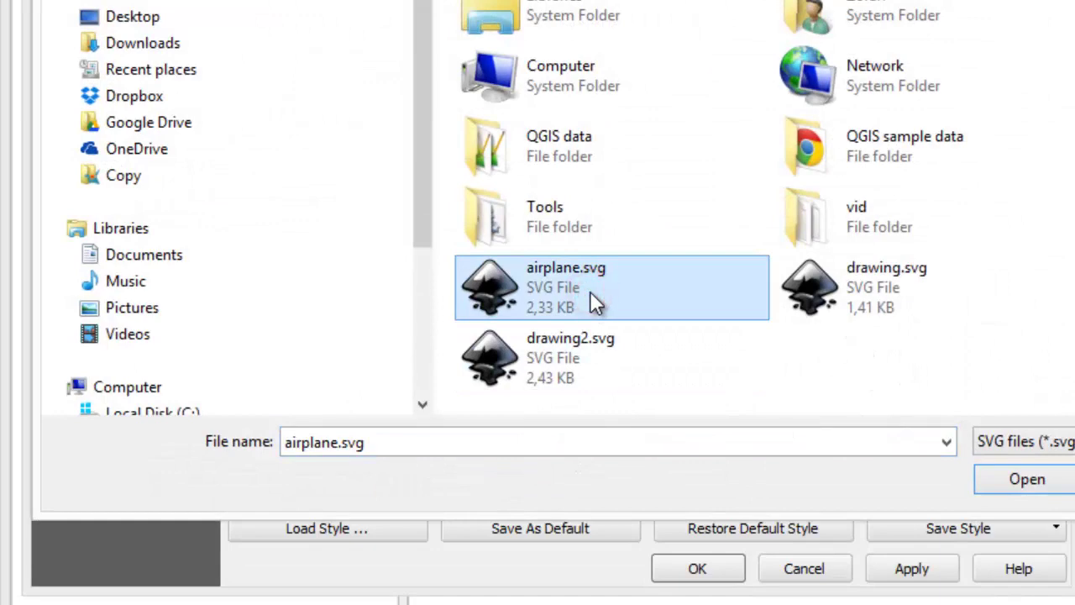
pyautogui.click(1015, 485)
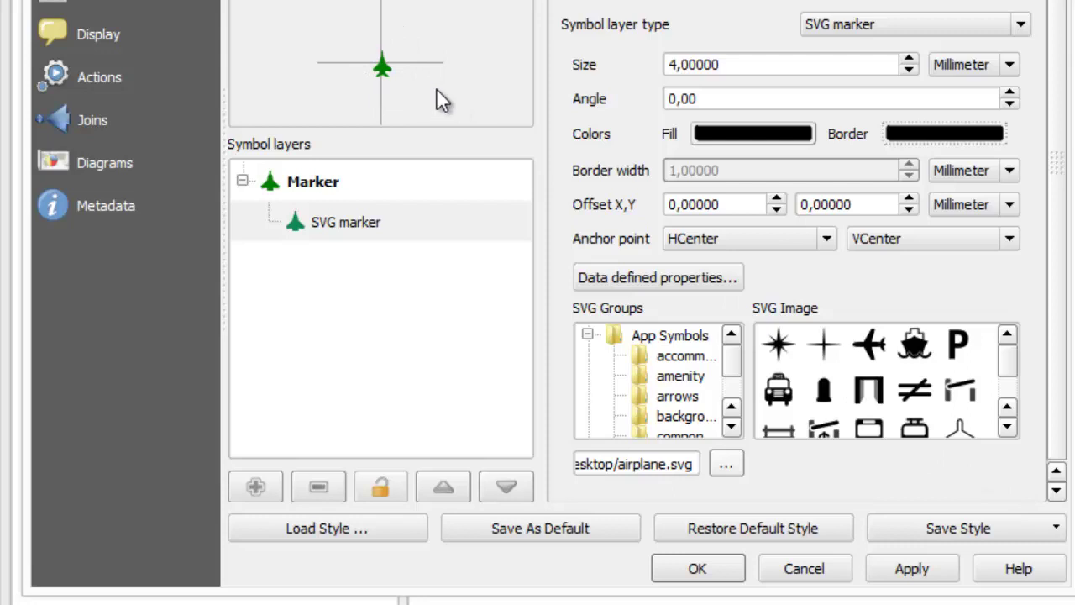
pyautogui.click(907, 72)
pyautogui.click(907, 72)
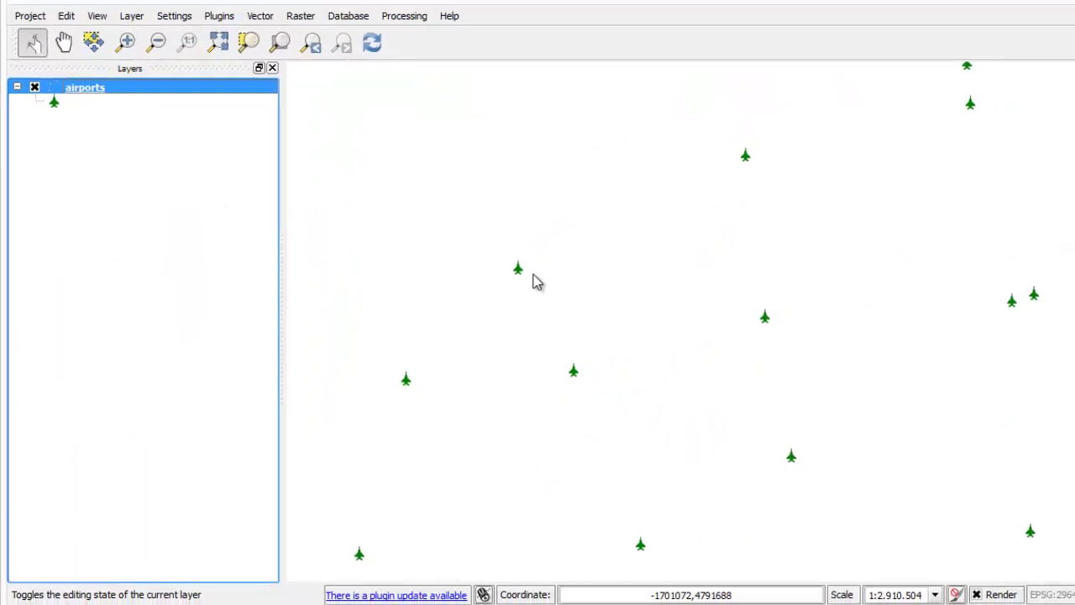
# Zoom out on the map to see every airport drawn as a green jet.
pyautogui.scroll(-2, 538, 282)
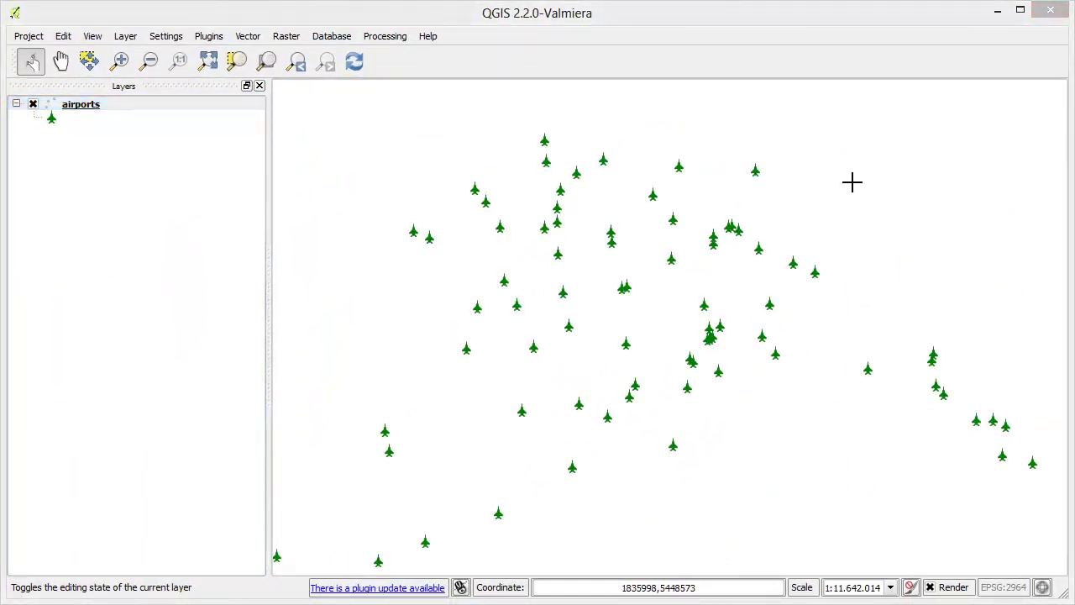
# Open airplane.svg from the desktop in Notepad++ via Open with.
pyautogui.click(999, 12)
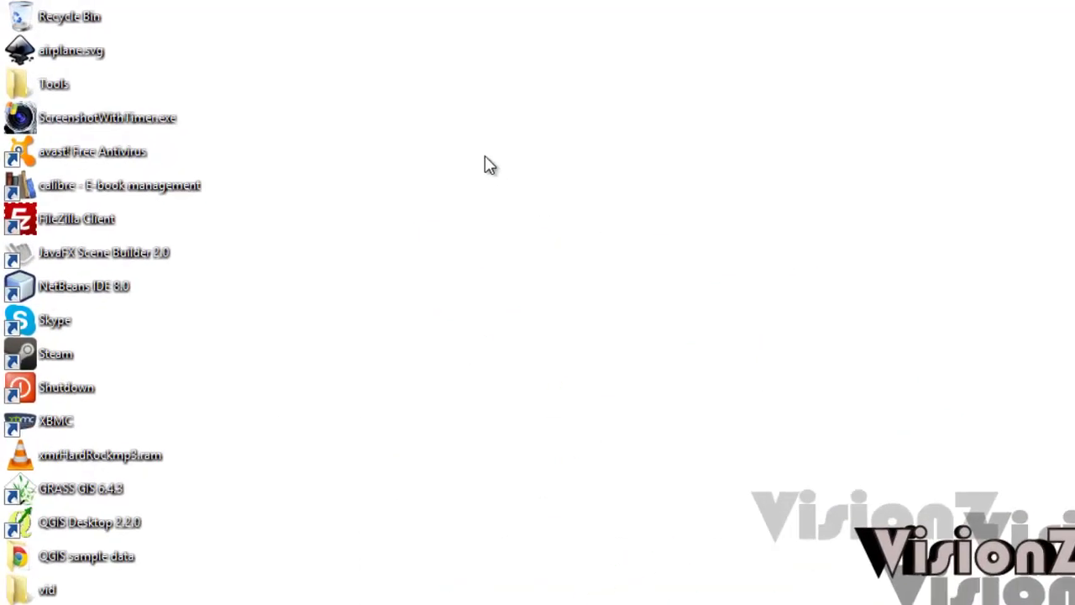
pyautogui.click(102, 62)
pyautogui.rightClick(103, 62)
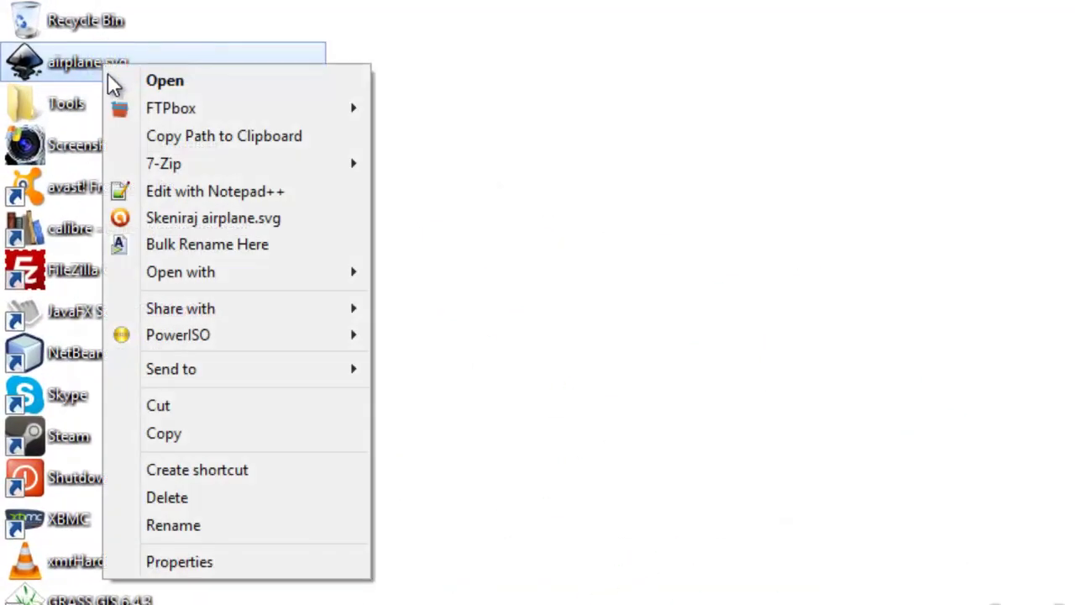
pyautogui.moveTo(209, 278)
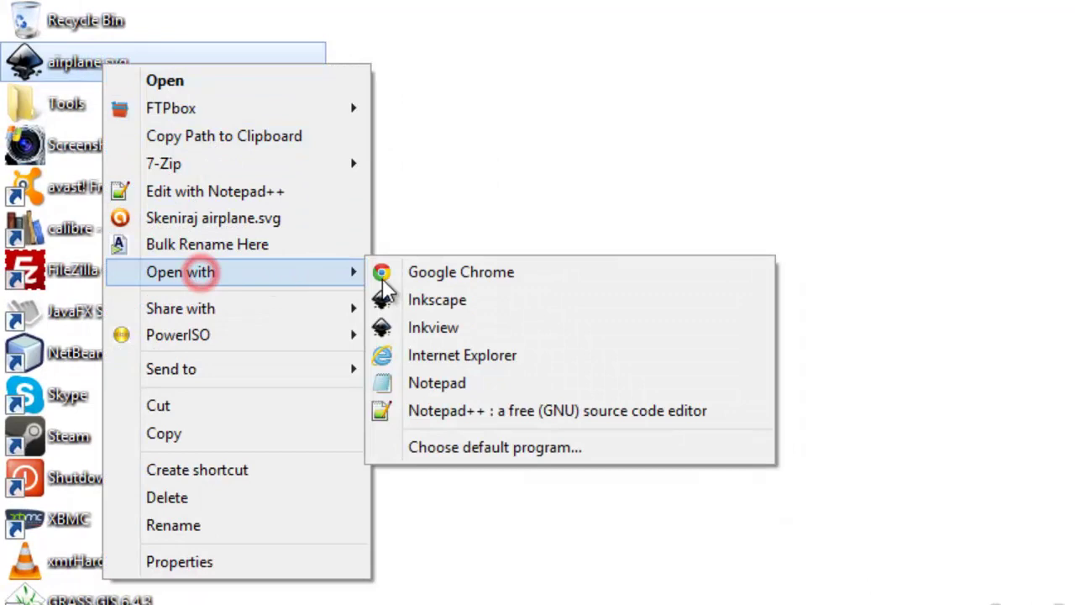
pyautogui.click(651, 411)
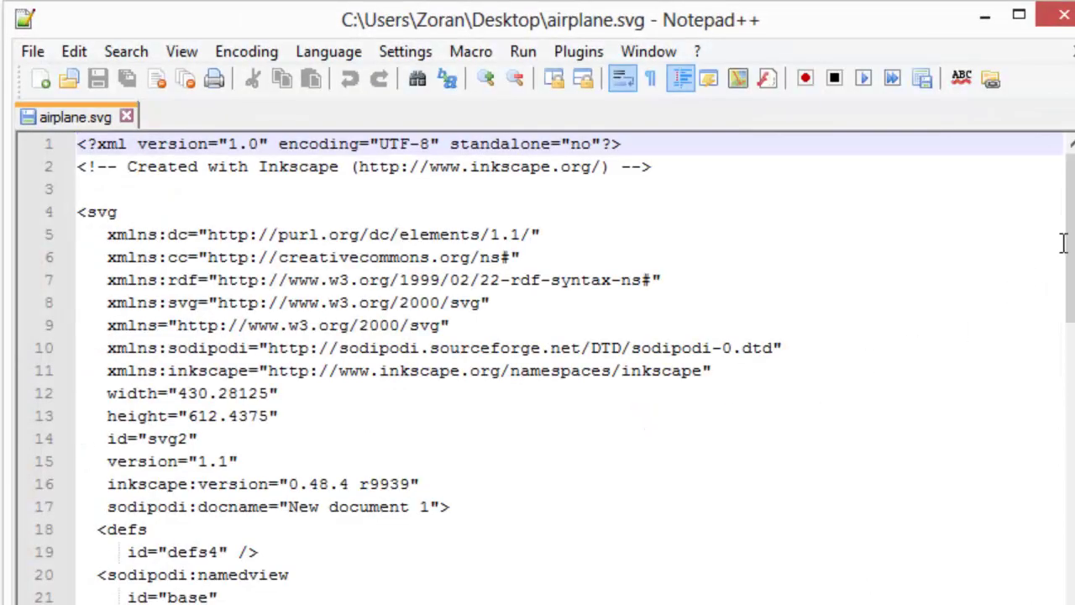
# Delete the fill, stroke and stroke-width part of the path style and add a blank line after <path.
pyautogui.moveTo(1065, 242); pyautogui.dragTo(1059, 580)
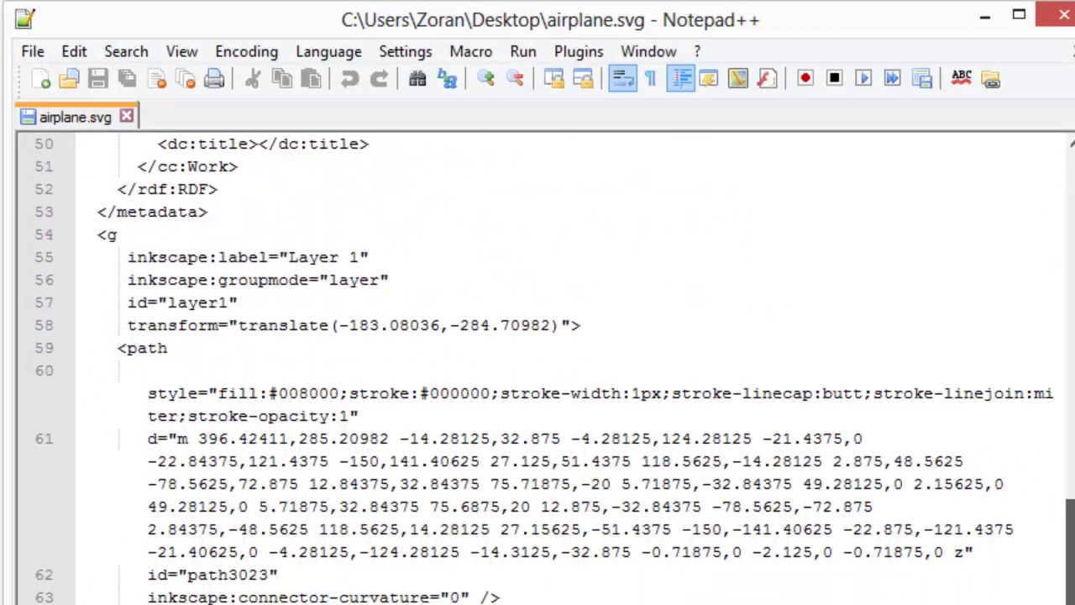
pyautogui.click(220, 392)
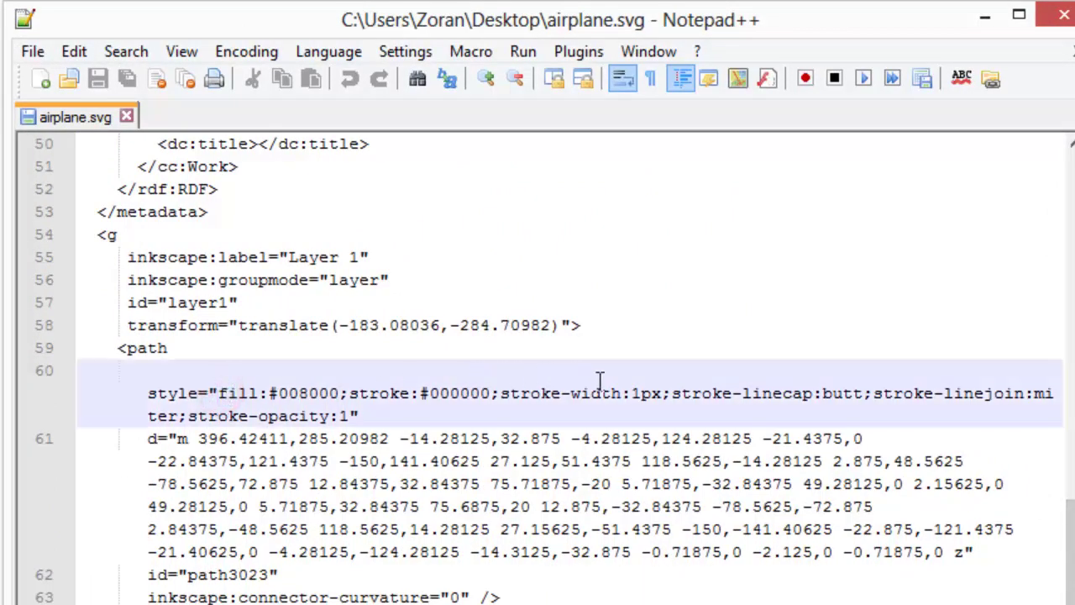
pyautogui.keyDown('shift'); pyautogui.click(671, 391); pyautogui.keyUp('shift')
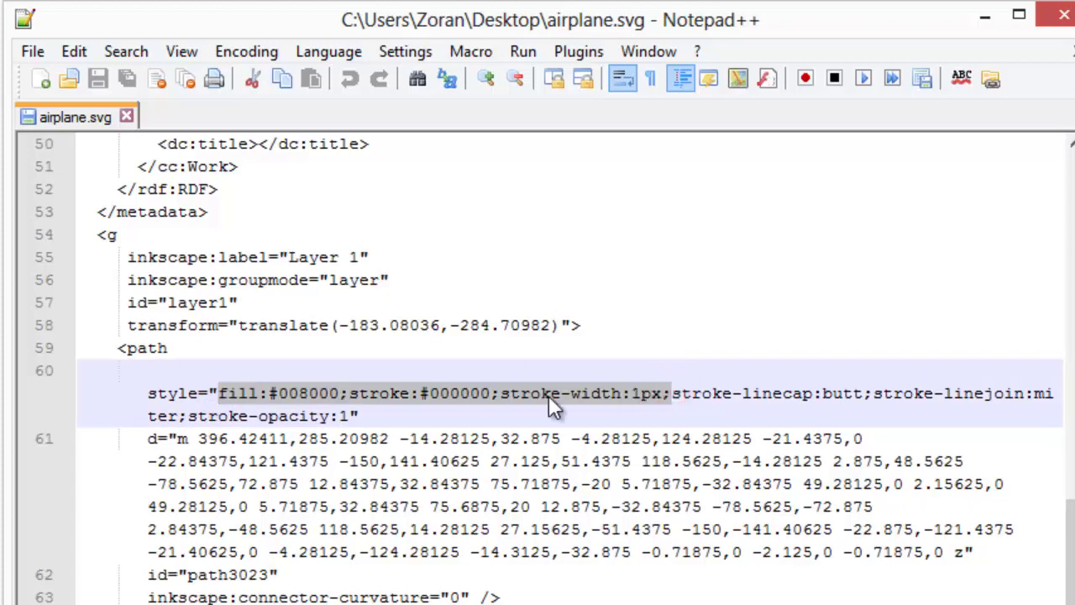
pyautogui.press('Delete')
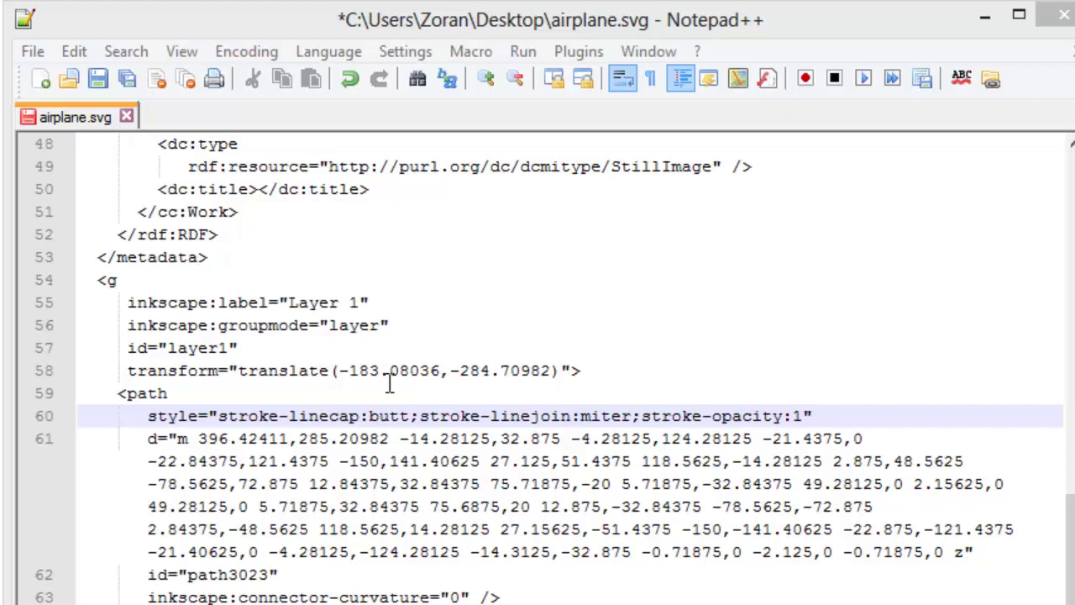
pyautogui.click(244, 393)
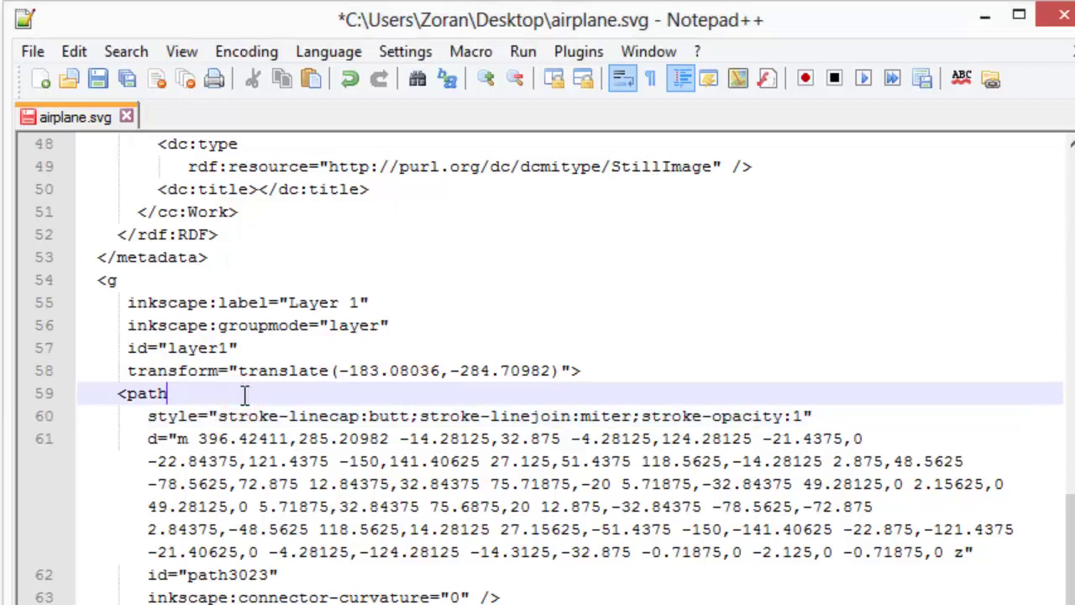
pyautogui.press('Return')
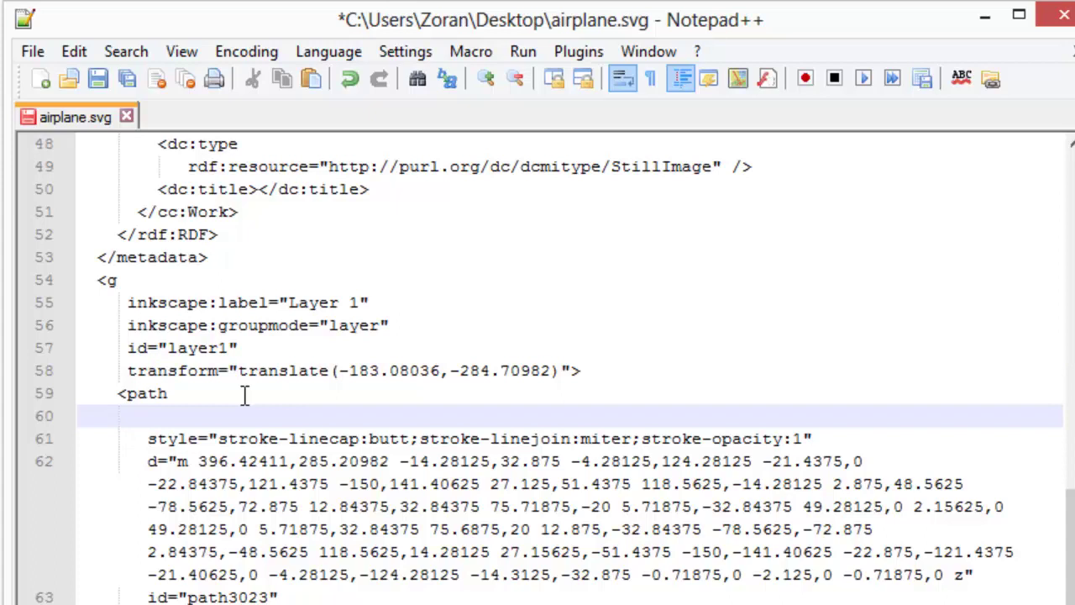
# Paste param(fill), param(outline) and param(outline-width) attributes, align their indentation, and save airplane.svg.
pyautogui.write('fill="param(fill) #FFF" stroke="param(outline) #000" stroke-width="param(outline-width) 1"')
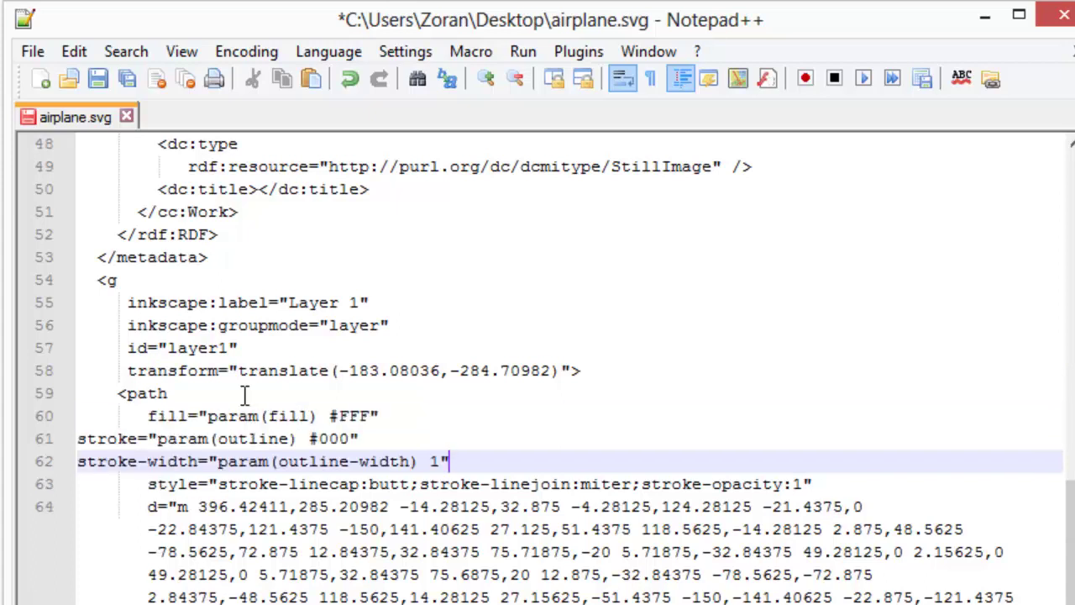
pyautogui.click(145, 415)
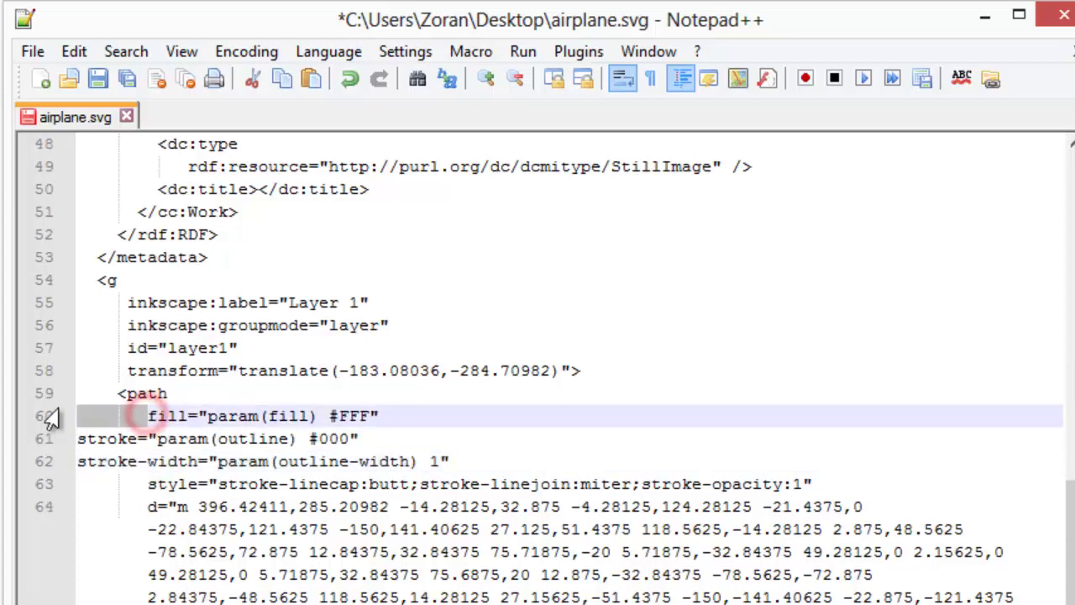
pyautogui.hotkey('shift', 'Tab')
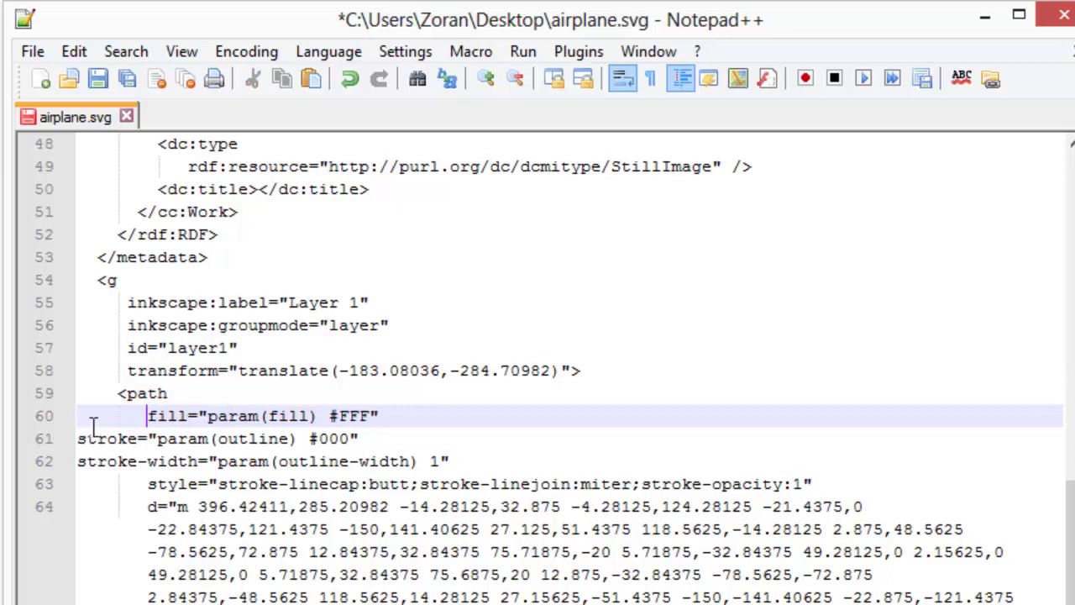
pyautogui.click(23, 438)
pyautogui.press('Left')
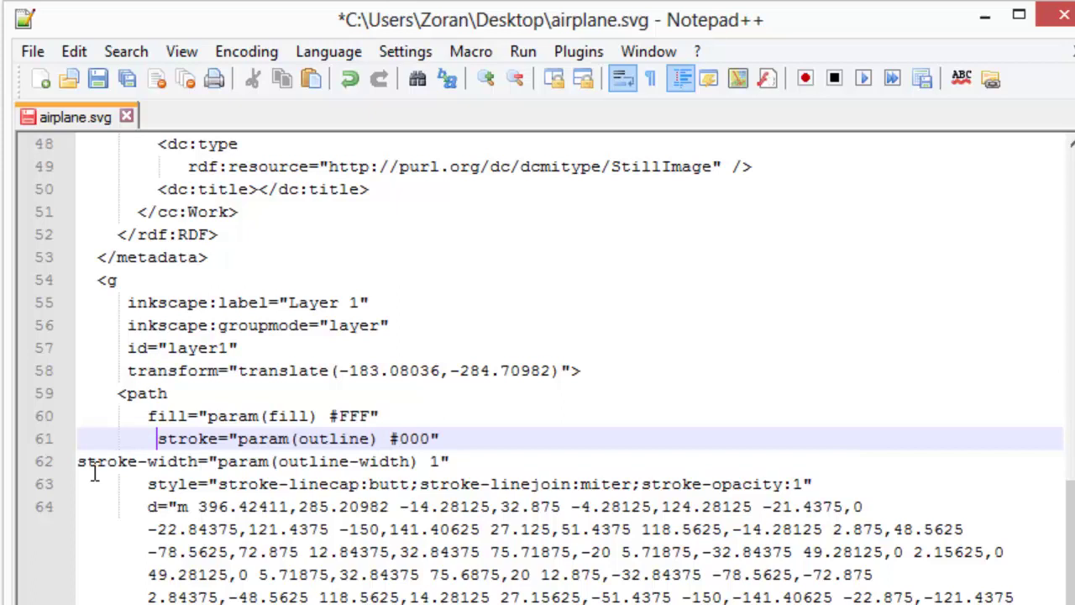
pyautogui.press('BackSpace')
pyautogui.click(76, 461)
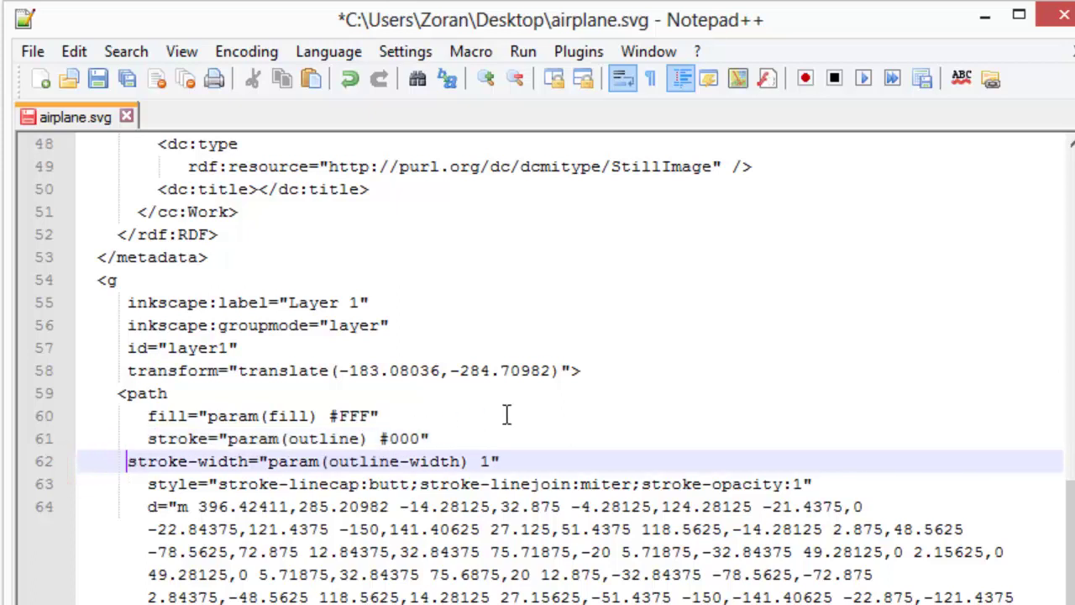
pyautogui.click(99, 78)
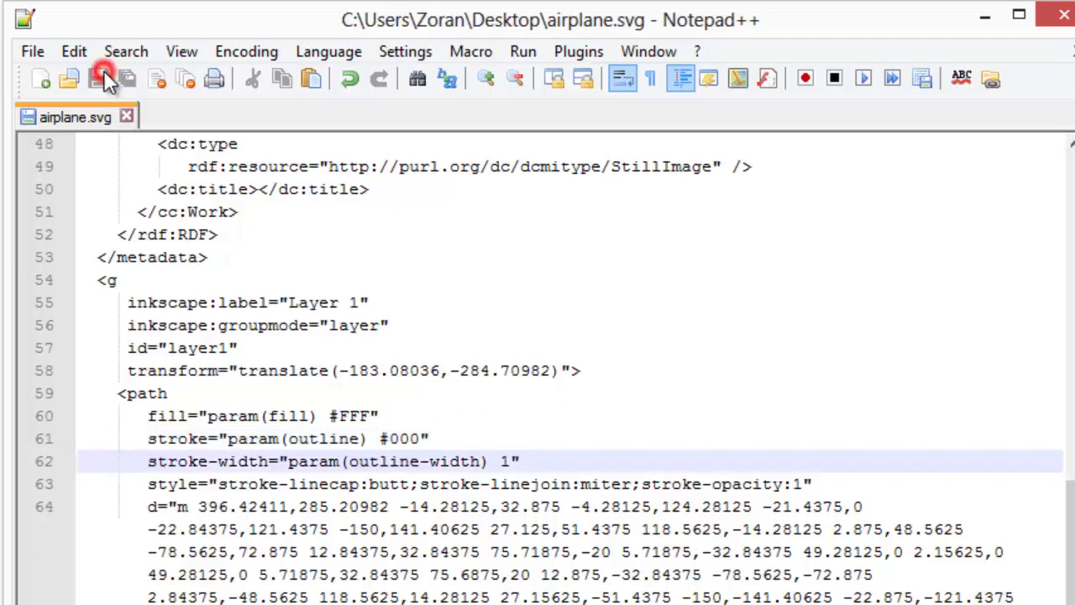
pyautogui.click(989, 20)
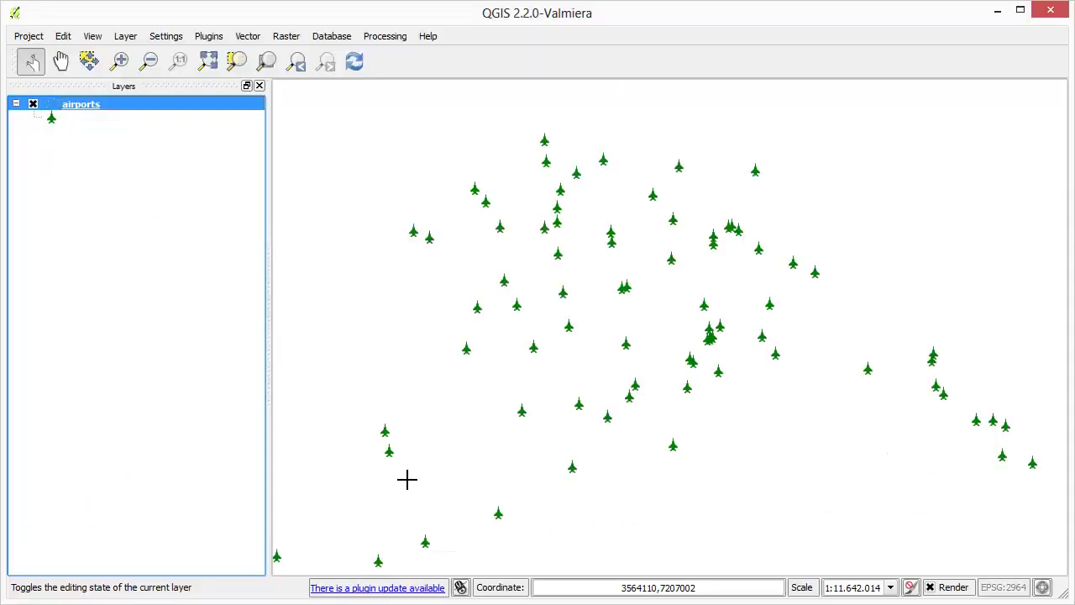
# Reload the edited airplane.svg as the airports layer's SVG marker image.
pyautogui.rightClick(83, 108)
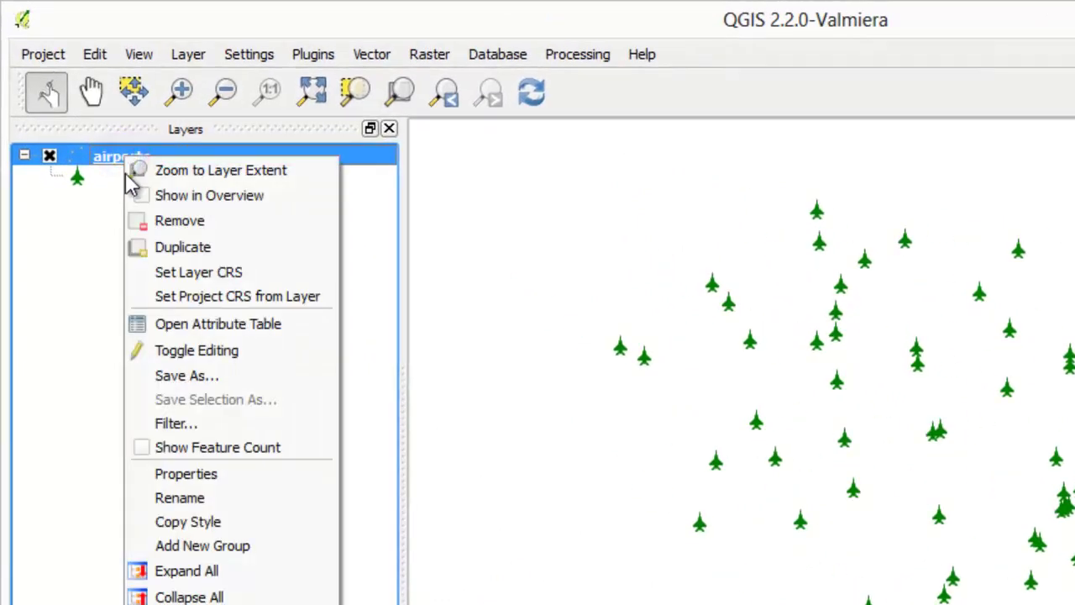
pyautogui.click(187, 477)
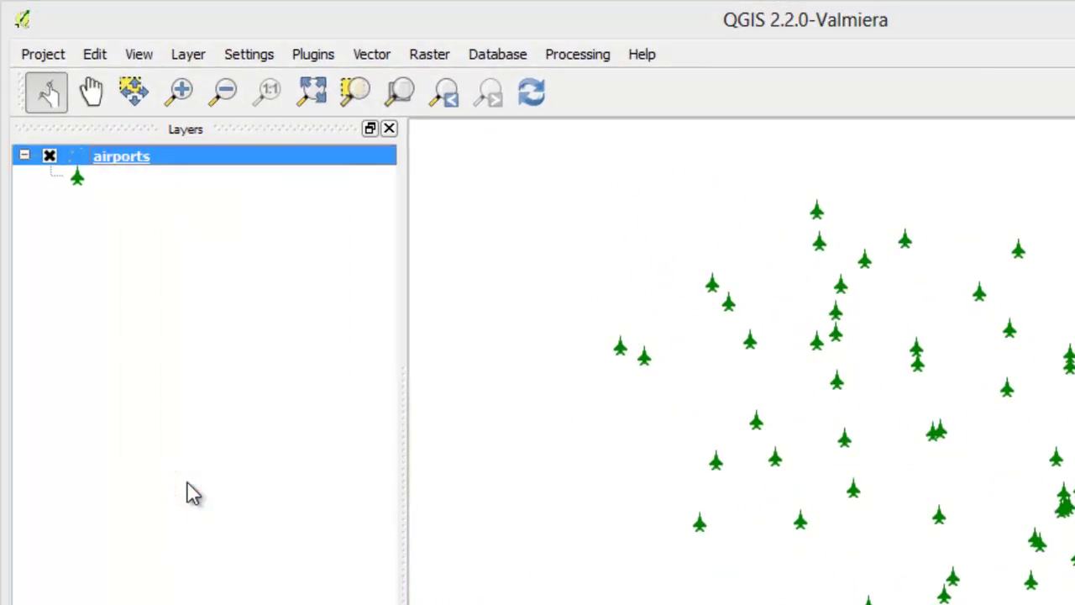
pyautogui.click(361, 447)
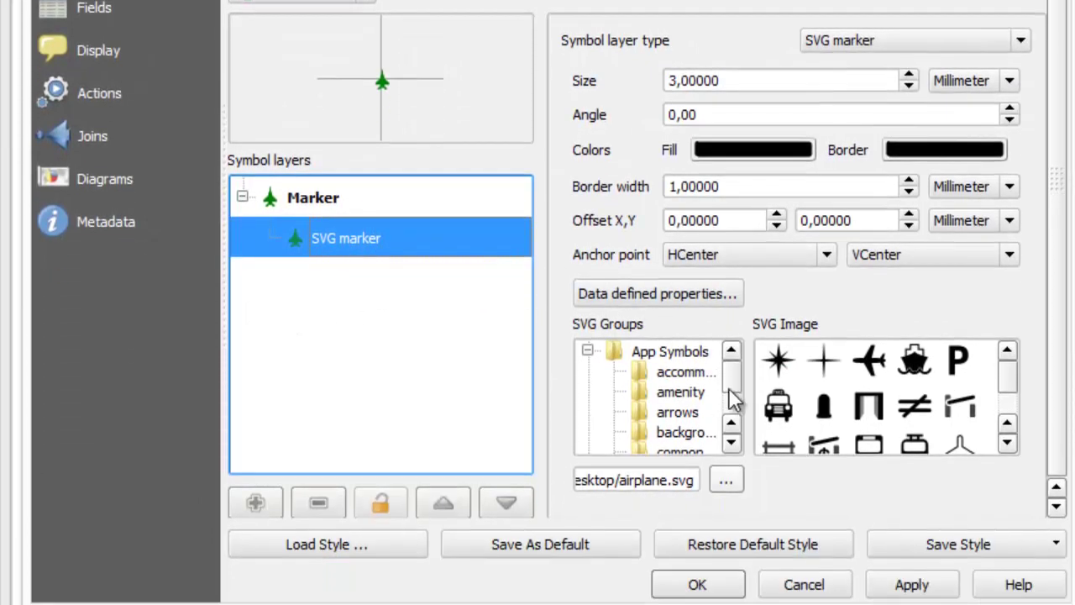
pyautogui.click(730, 380)
pyautogui.moveTo(730, 382); pyautogui.dragTo(733, 435)
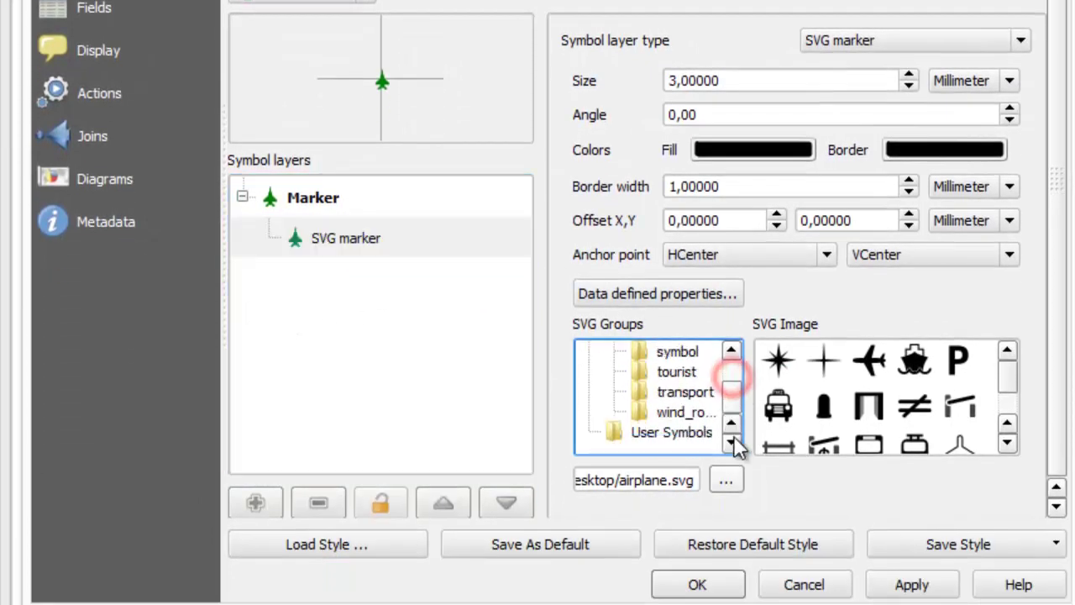
pyautogui.click(727, 479)
pyautogui.click(608, 318)
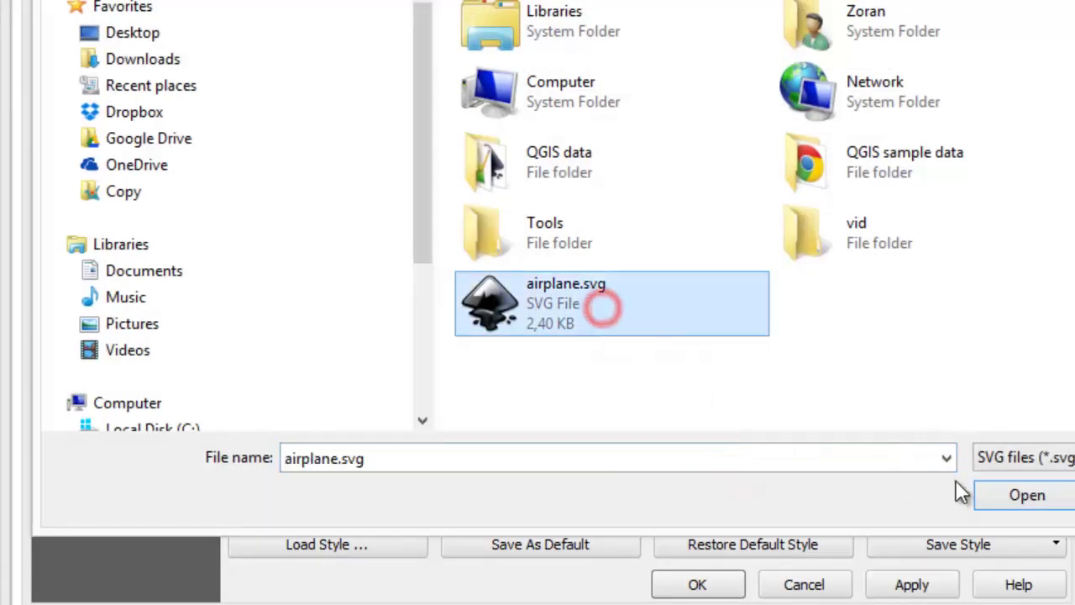
pyautogui.click(1012, 500)
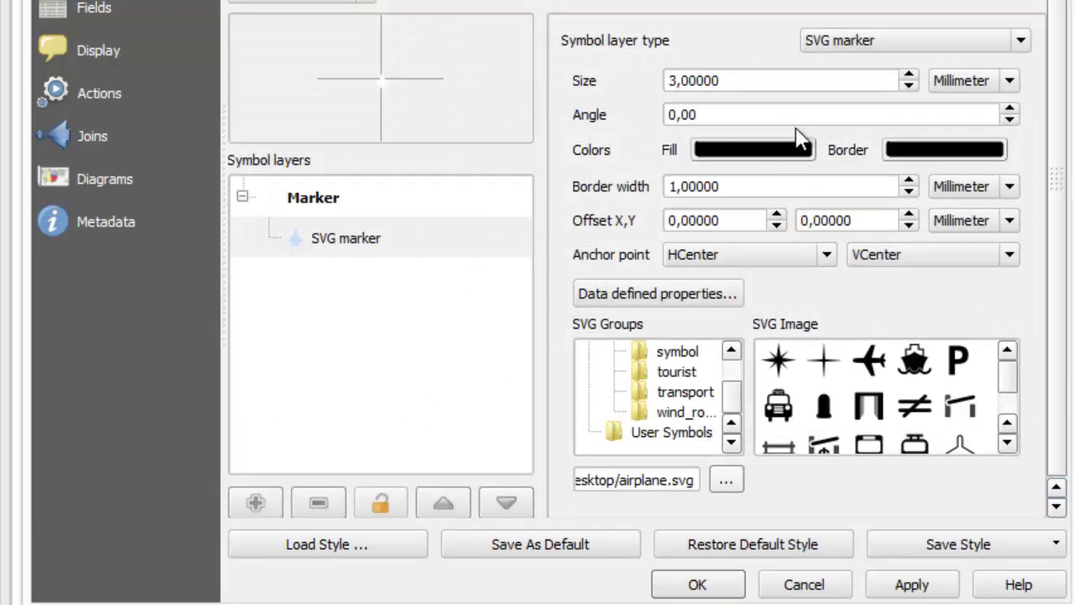
# Raise the airplane marker size to 6.4 mm.
pyautogui.click(909, 76)
pyautogui.click(909, 74)
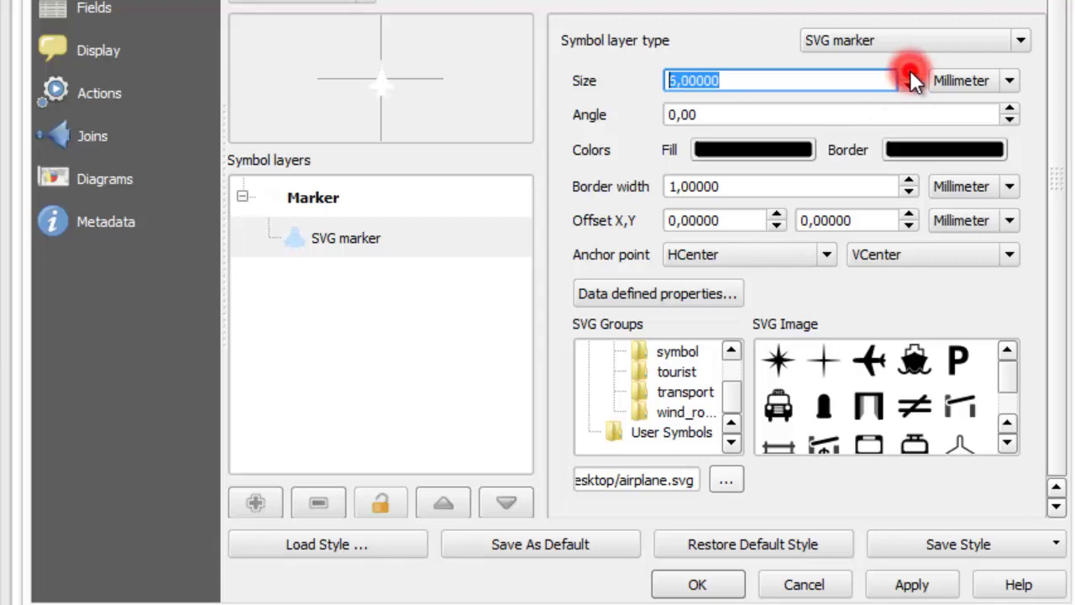
pyautogui.click(908, 76)
pyautogui.click(909, 76)
# Set the SVG marker's fill colour to yellow.
pyautogui.click(414, 232)
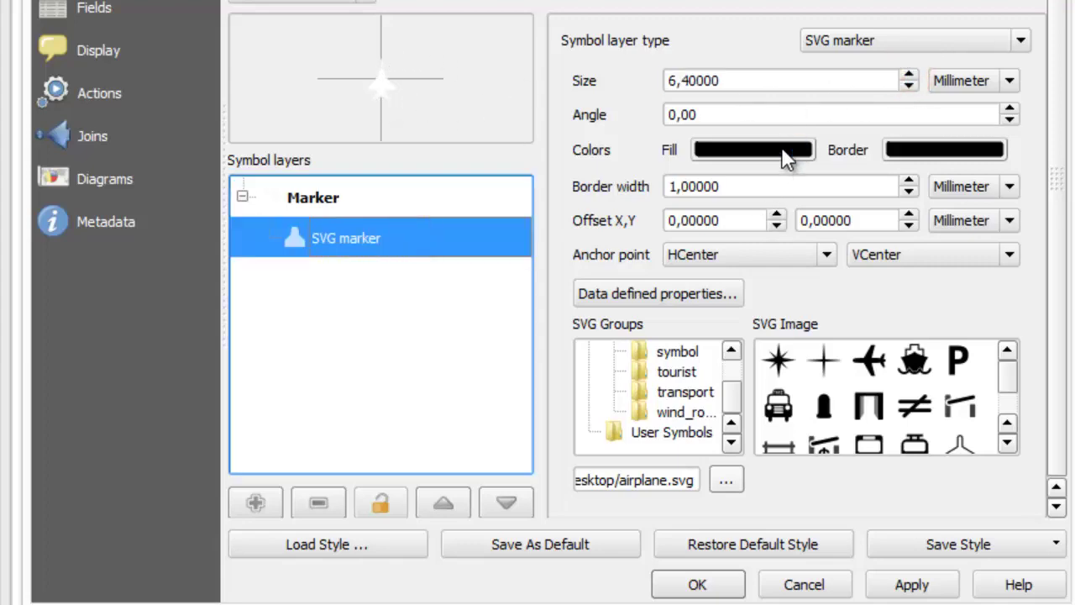
pyautogui.click(785, 159)
pyautogui.click(475, 146)
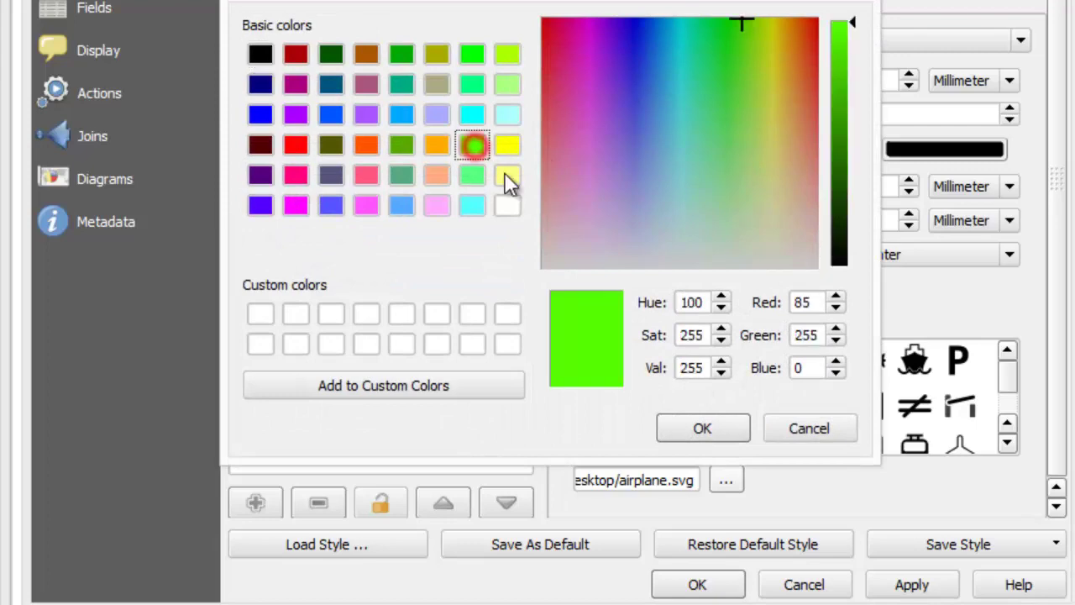
pyautogui.click(507, 146)
pyautogui.click(697, 430)
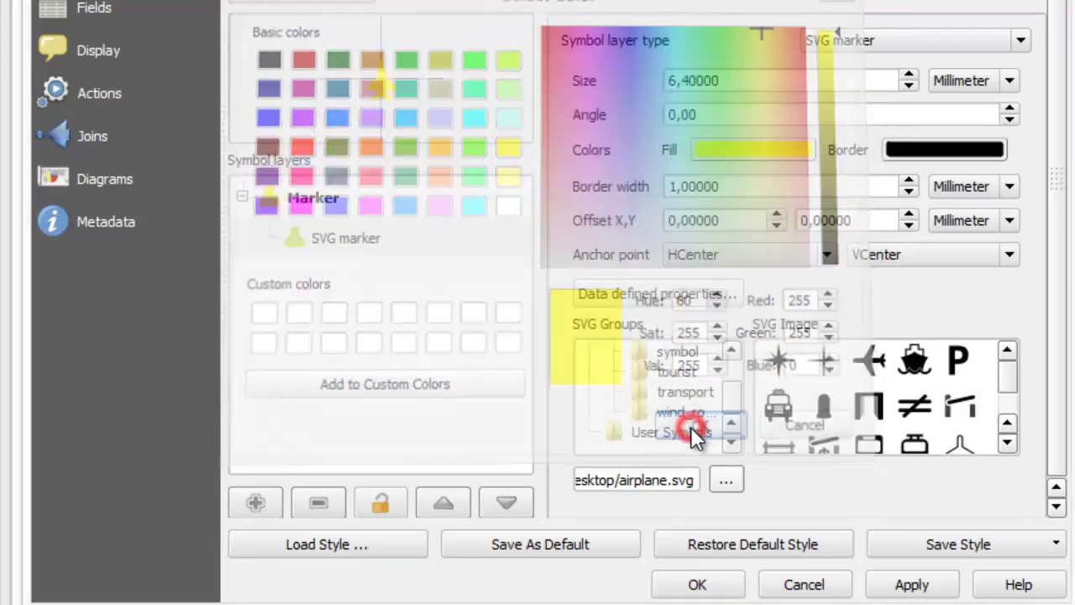
# Set the marker's border colour to blue and begin editing the border width.
pyautogui.click(907, 155)
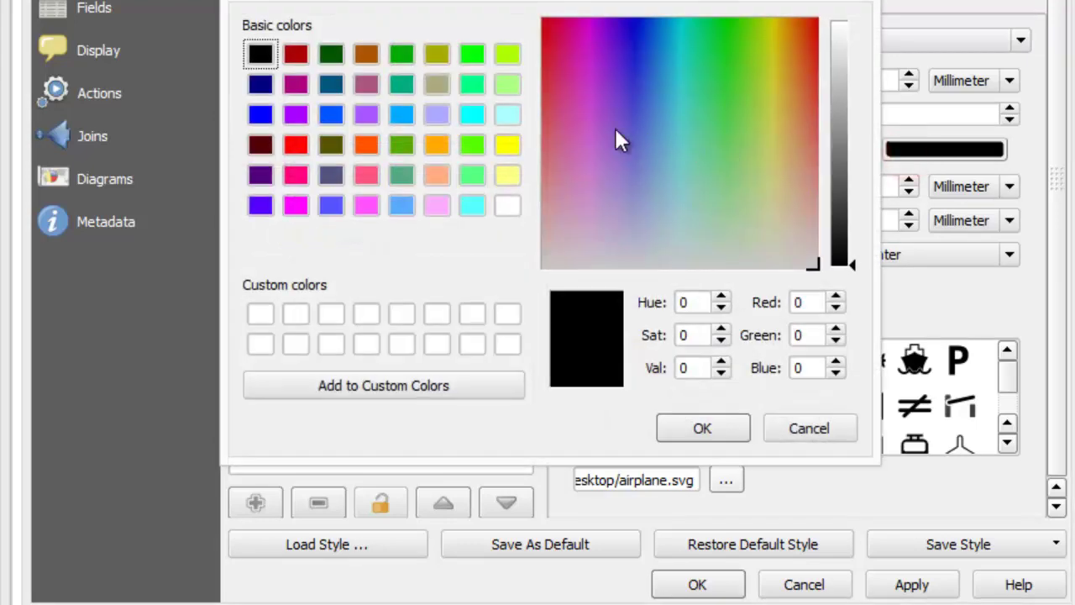
pyautogui.click(329, 113)
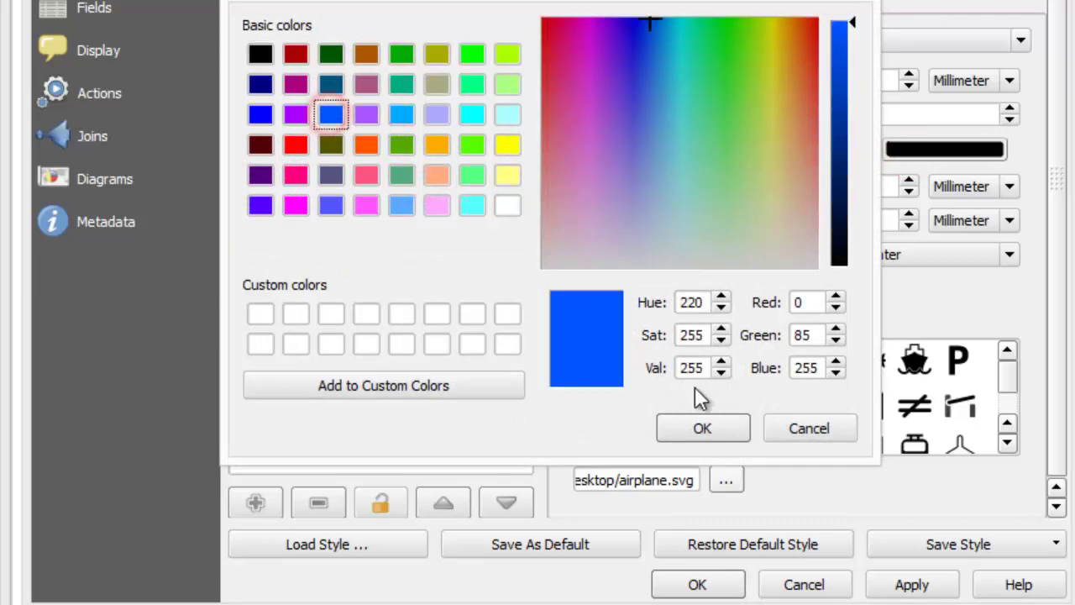
pyautogui.click(699, 423)
pyautogui.moveTo(913, 178)
pyautogui.mouseDown()
pyautogui.moveTo(760, 186)
pyautogui.moveTo(619, 173)
pyautogui.mouseUp()
# Enter a 20 mm border width and apply the yellow-and-blue airplane style.
pyautogui.write('20')
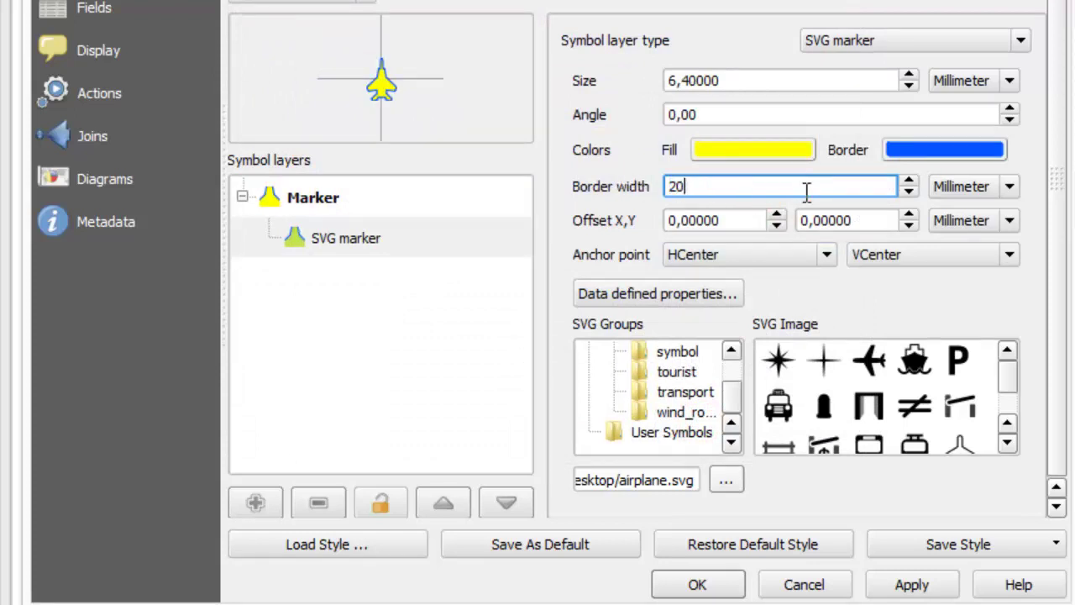
pyautogui.click(904, 579)
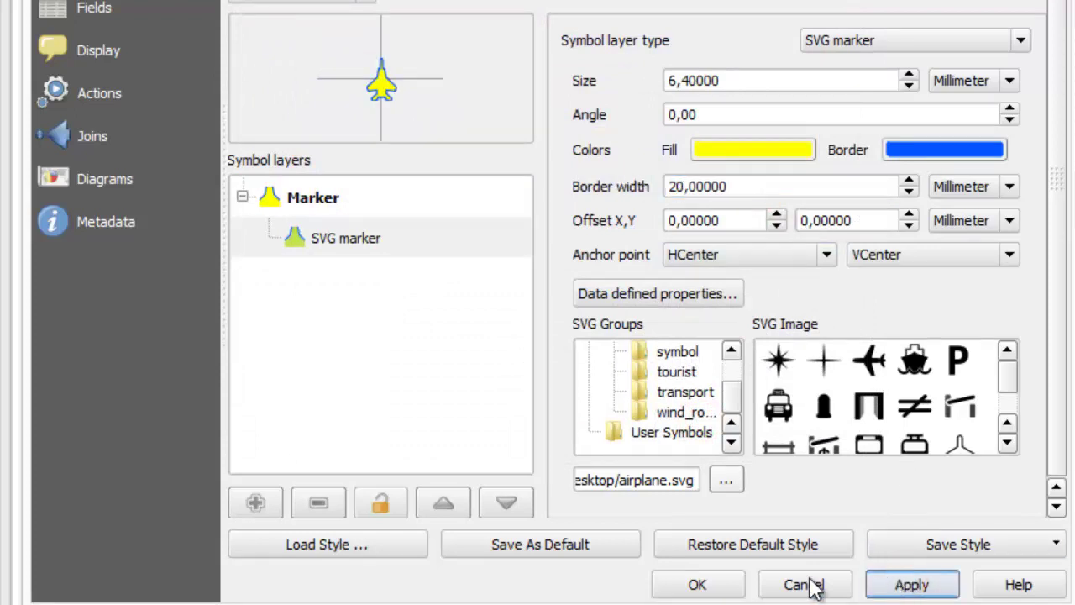